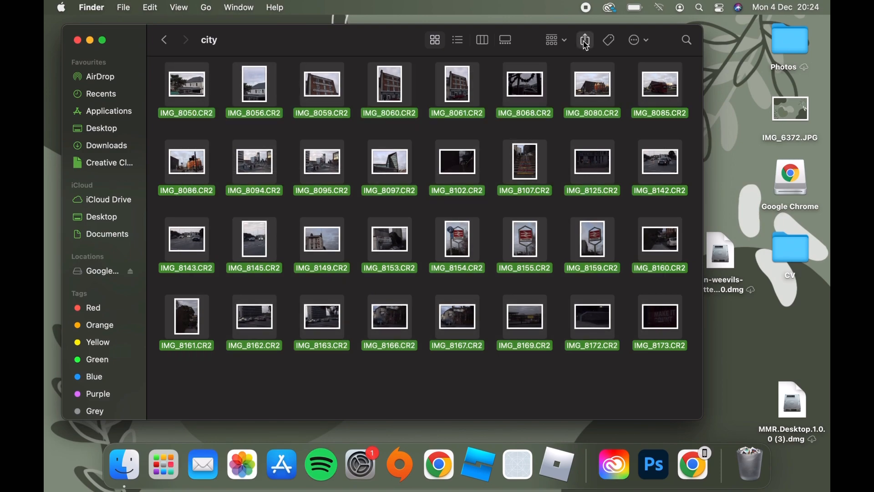
# Open the 32 selected CR2 photos from the city folder together in Photoshop's Camera Raw
pyautogui.click(586, 43)
pyautogui.click(641, 46)
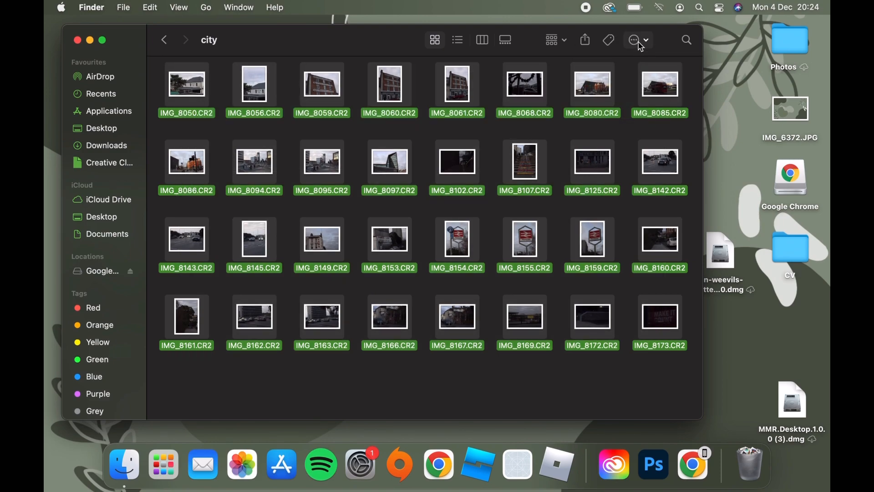
pyautogui.click(642, 46)
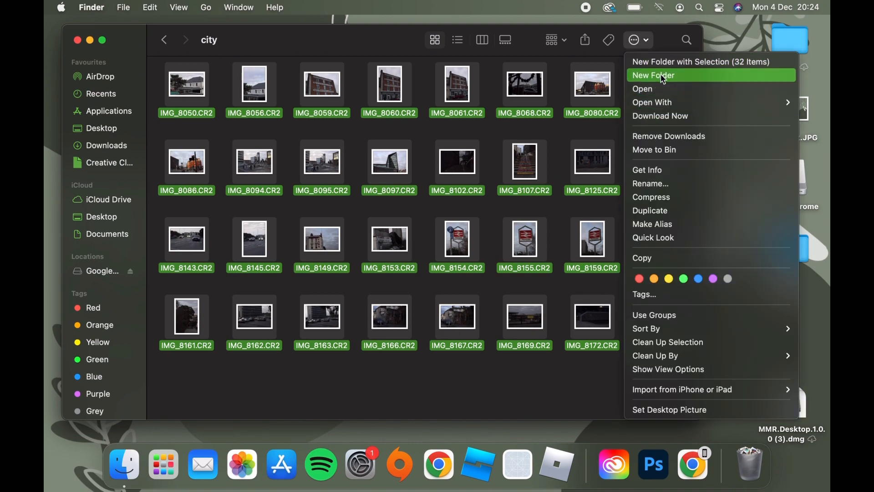
pyautogui.moveTo(659, 106)
pyautogui.click(612, 106)
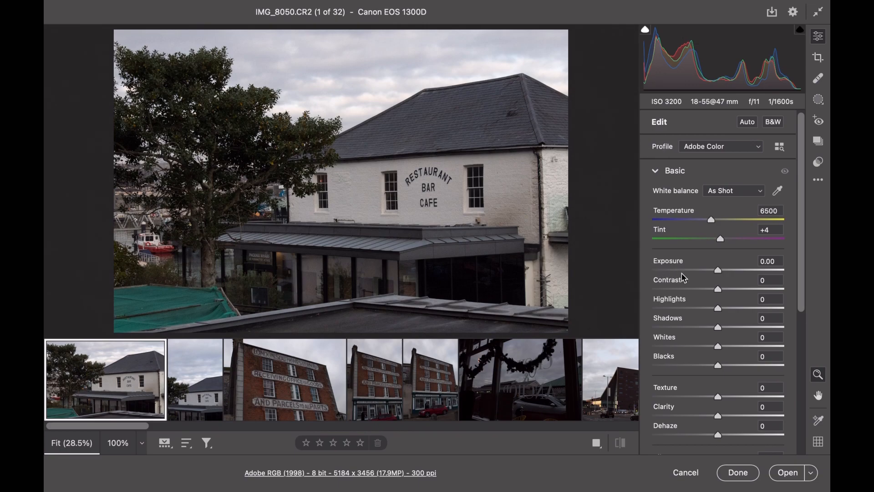
# For IMG_8050, set Exposure to -0.95, Contrast to +6, Highlights to +27, Shadows to -8 and Whites to +25
pyautogui.moveTo(713, 273); pyautogui.dragTo(724, 295)
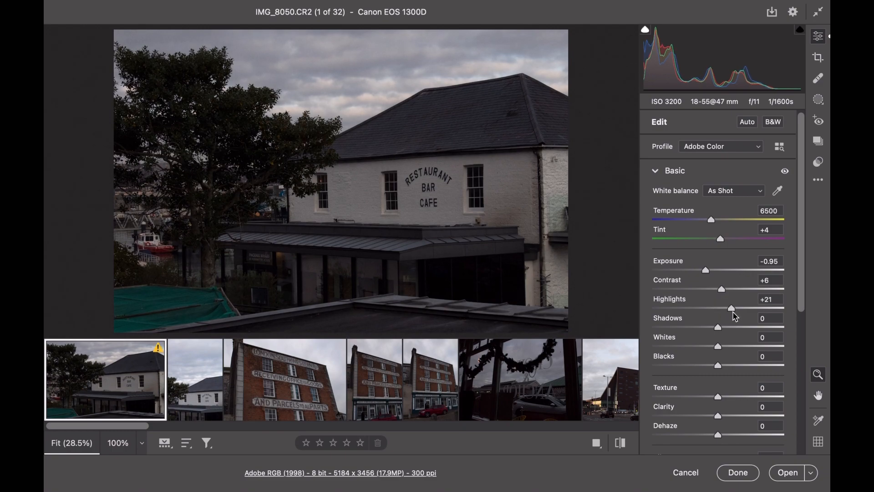
pyautogui.moveTo(734, 312); pyautogui.dragTo(736, 315)
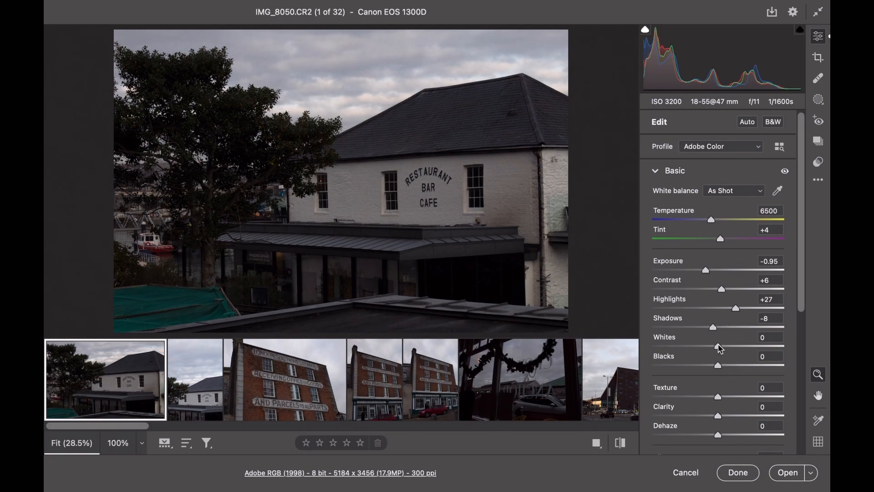
pyautogui.moveTo(727, 343); pyautogui.dragTo(734, 342)
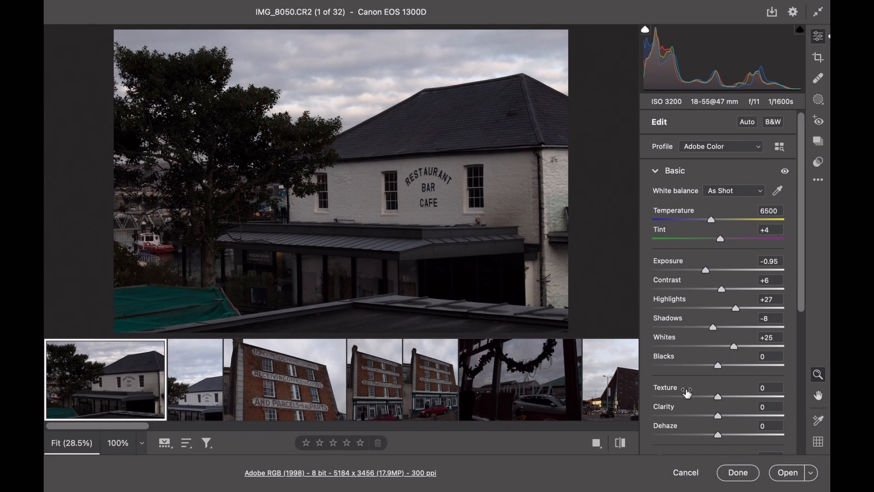
# Set the Clarity of IMG_8050 to +9 and its Vibrance to -8
pyautogui.scroll(-2, 687, 392)
pyautogui.scroll(-1, 687, 392)
pyautogui.moveTo(721, 386); pyautogui.dragTo(727, 389)
pyautogui.scroll(-4, 694, 419)
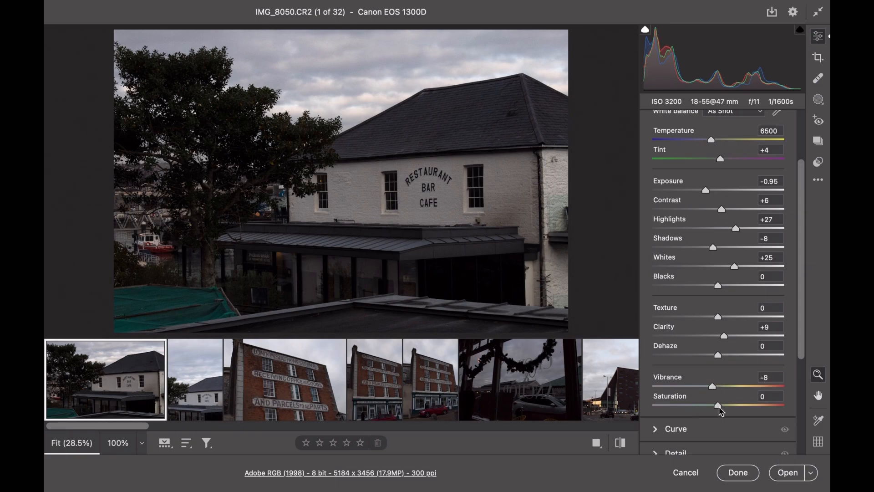
# Try the Saturation of IMG_8050 at its lowest and highest extremes
pyautogui.moveTo(729, 408); pyautogui.dragTo(823, 401)
pyautogui.moveTo(746, 404); pyautogui.dragTo(594, 422)
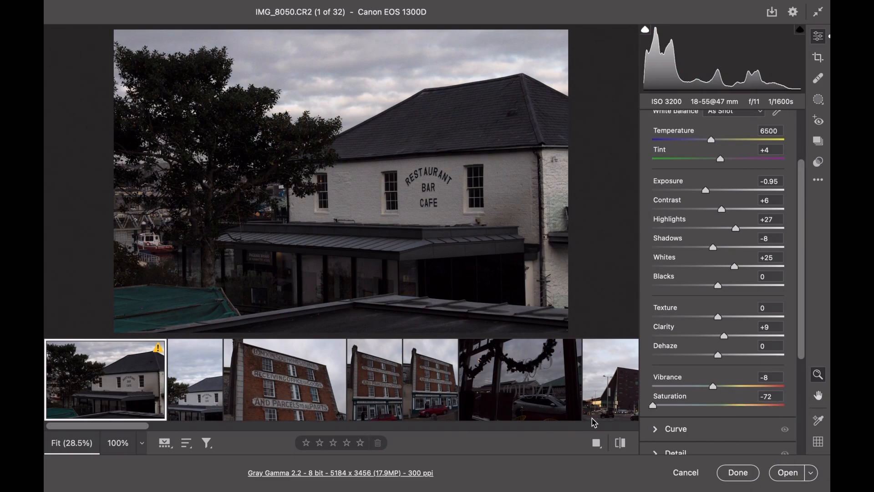
pyautogui.moveTo(788, 409); pyautogui.dragTo(829, 411)
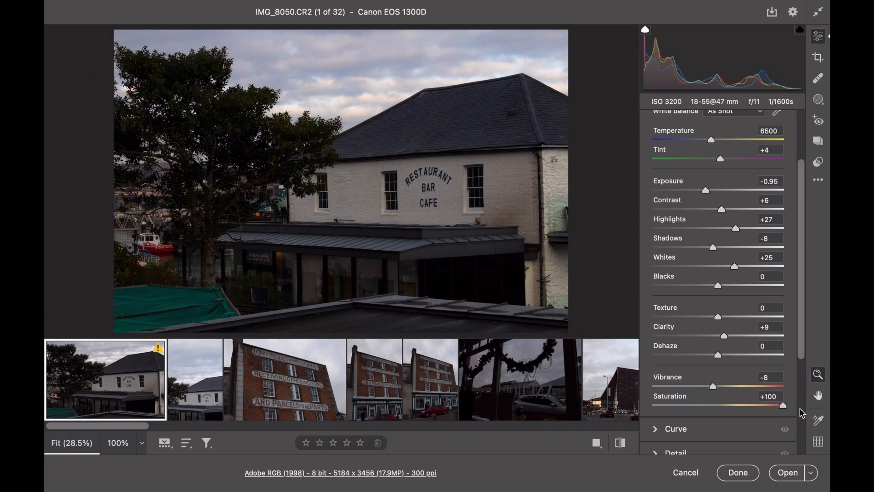
# Set the Saturation of IMG_8050 to +13 and its white balance Temperature to 6450
pyautogui.moveTo(758, 415); pyautogui.dragTo(728, 414)
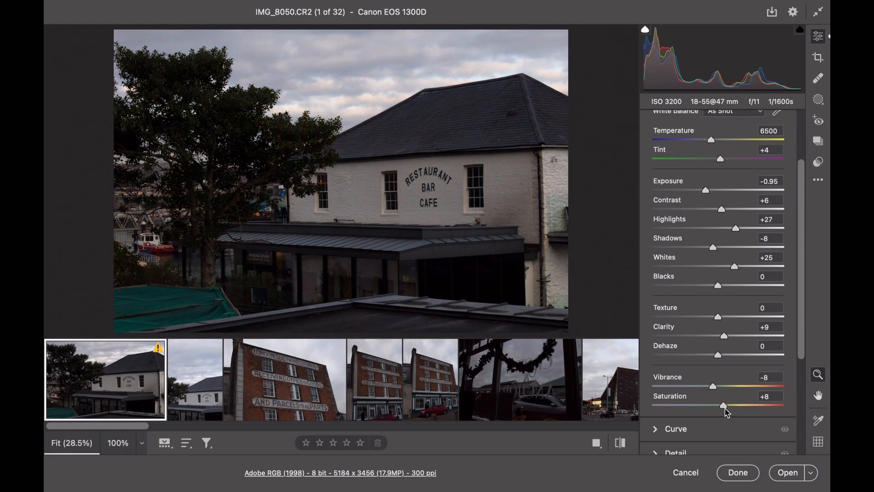
pyautogui.scroll(3, 729, 310)
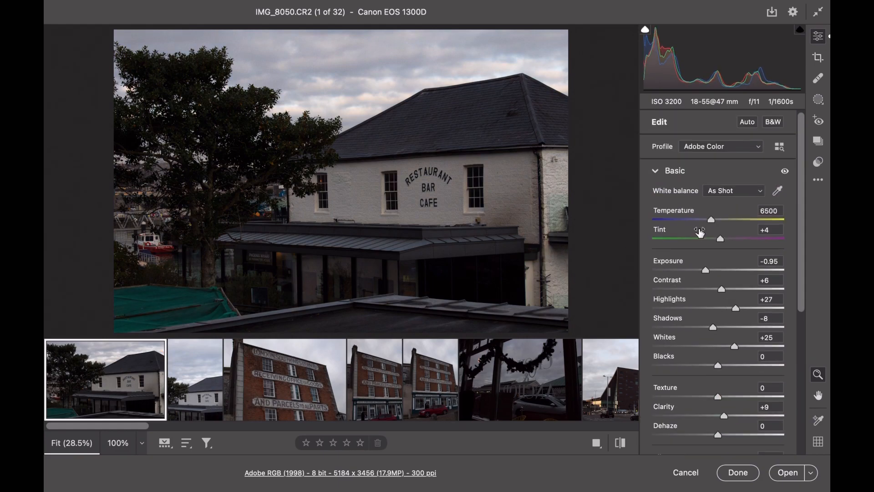
pyautogui.moveTo(711, 221)
pyautogui.mouseDown()
pyautogui.moveTo(701, 221)
pyautogui.moveTo(738, 218)
pyautogui.moveTo(715, 228)
pyautogui.mouseUp()
pyautogui.scroll(-10, 698, 314)
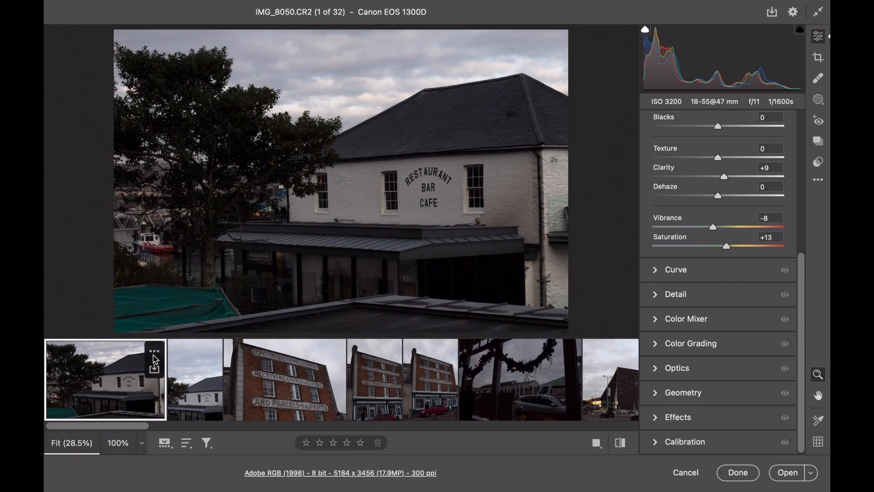
# Copy the edit settings of IMG_8050 and paste them onto the second photo, IMG_8056
pyautogui.click(154, 352)
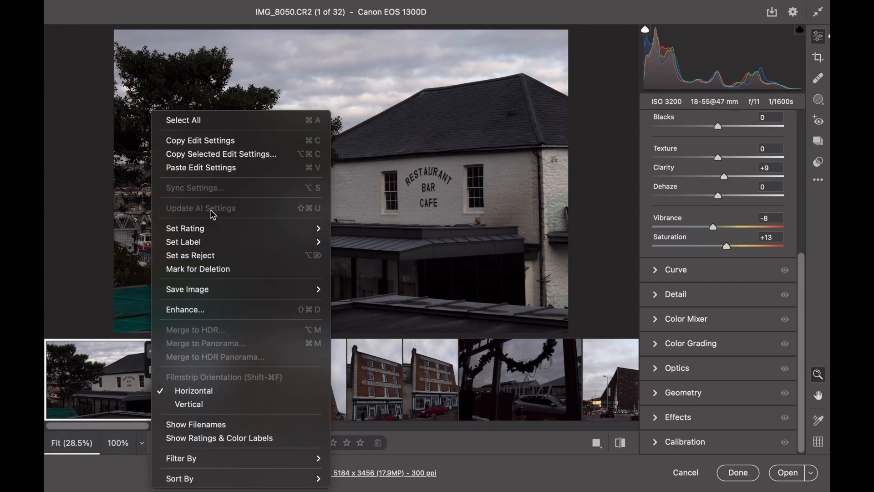
pyautogui.click(222, 142)
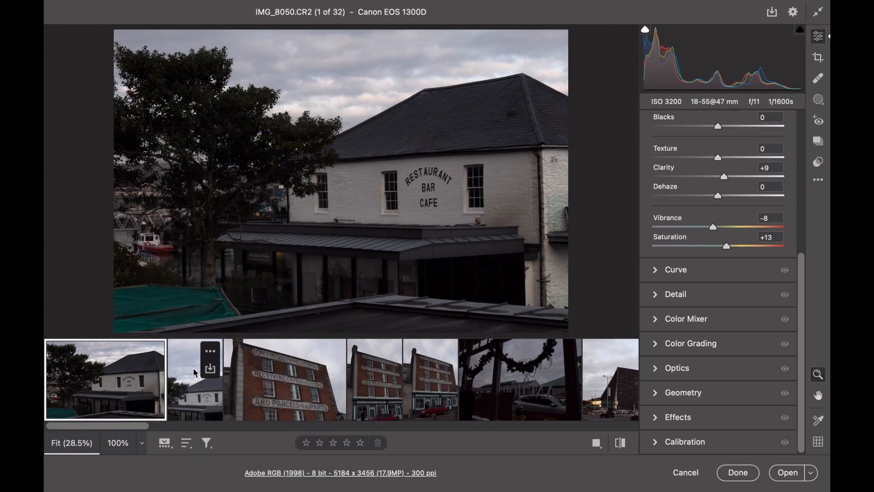
pyautogui.click(192, 372)
pyautogui.click(209, 351)
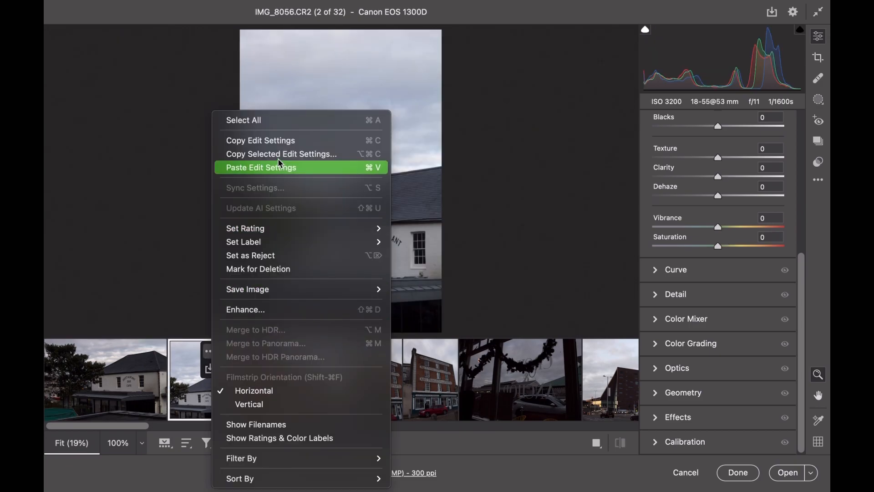
pyautogui.click(276, 168)
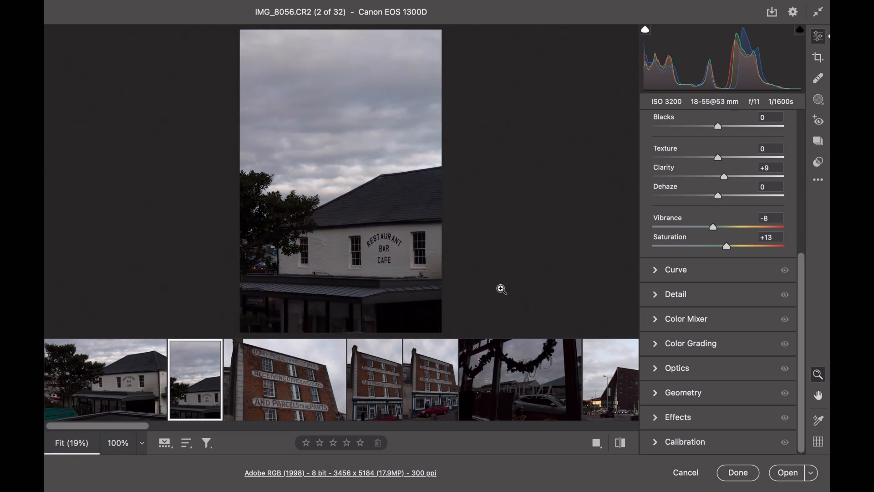
# Paste the copied edit settings onto the brick building photo IMG_8059
pyautogui.moveTo(264, 379)
pyautogui.click(332, 362)
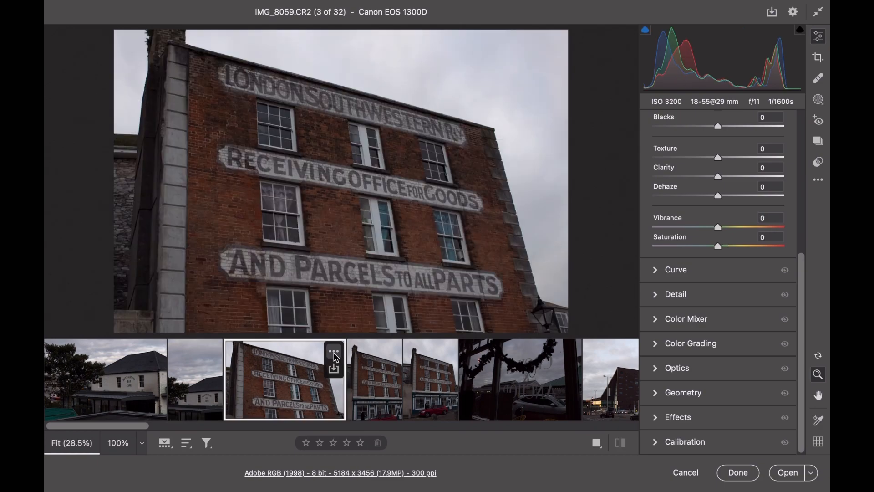
pyautogui.click(334, 351)
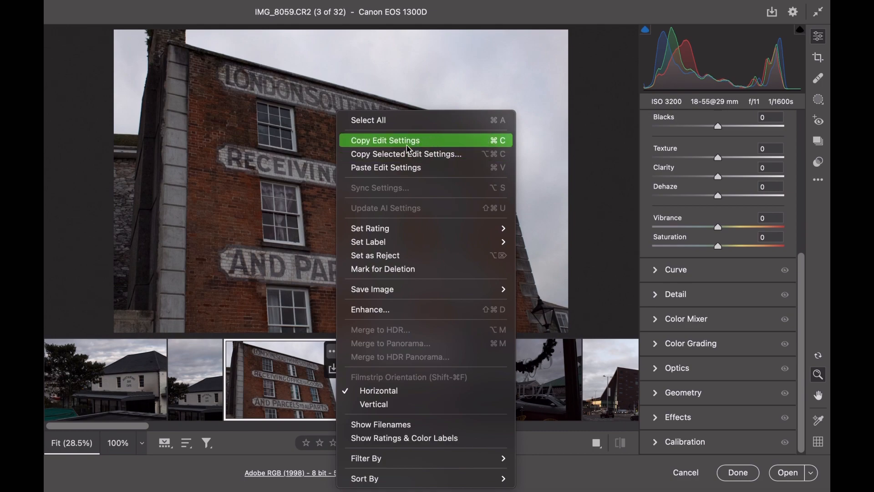
pyautogui.click(396, 168)
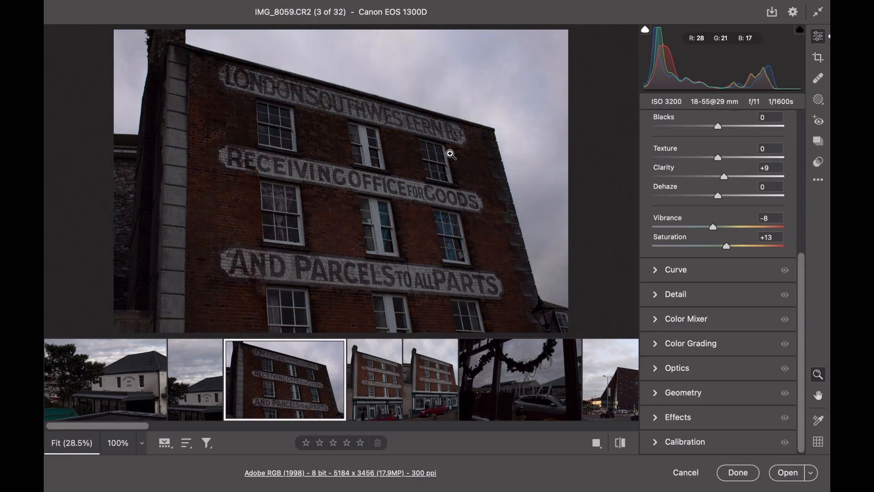
# Adjust IMG_8059 to Exposure -0.65, Contrast 0, Highlights +21, Whites -32 and Saturation +14
pyautogui.scroll(5, 677, 204)
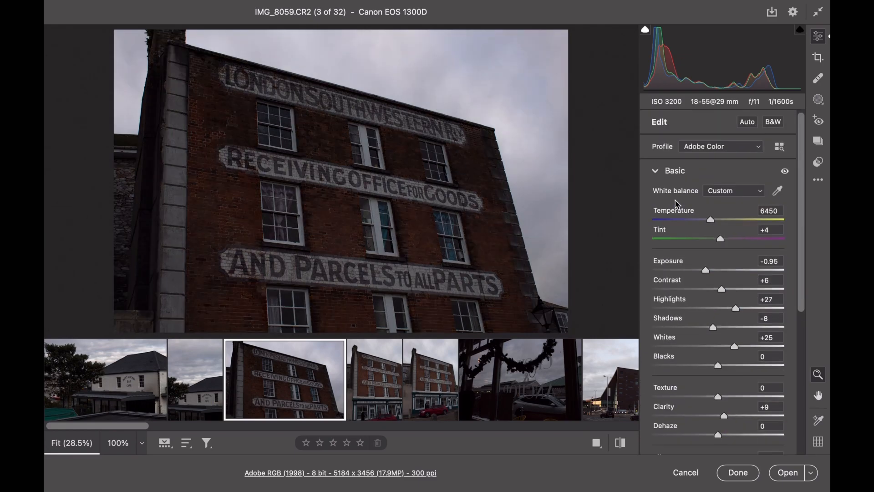
pyautogui.moveTo(707, 274); pyautogui.dragTo(718, 294)
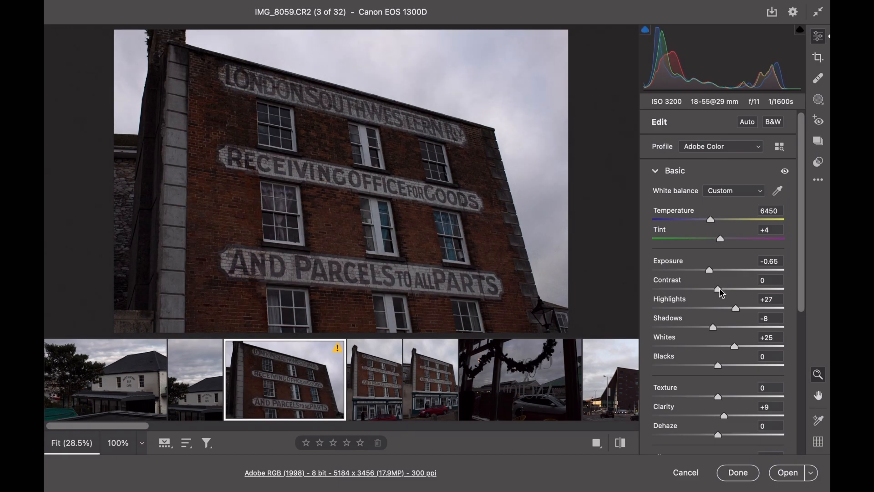
pyautogui.moveTo(735, 313); pyautogui.dragTo(733, 314)
pyautogui.moveTo(727, 350); pyautogui.dragTo(699, 353)
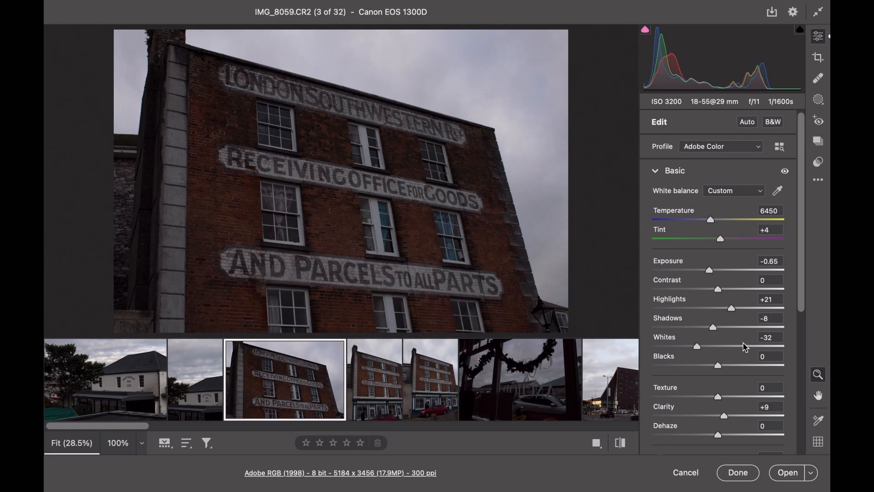
pyautogui.scroll(-3, 745, 347)
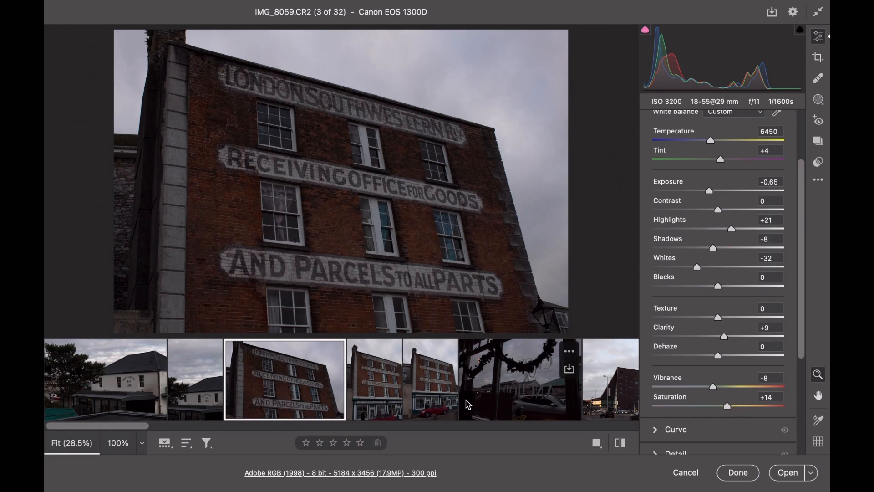
# Copy the edit settings of IMG_8059 and apply them to the similar building photos IMG_8060 and IMG_8061
pyautogui.click(334, 351)
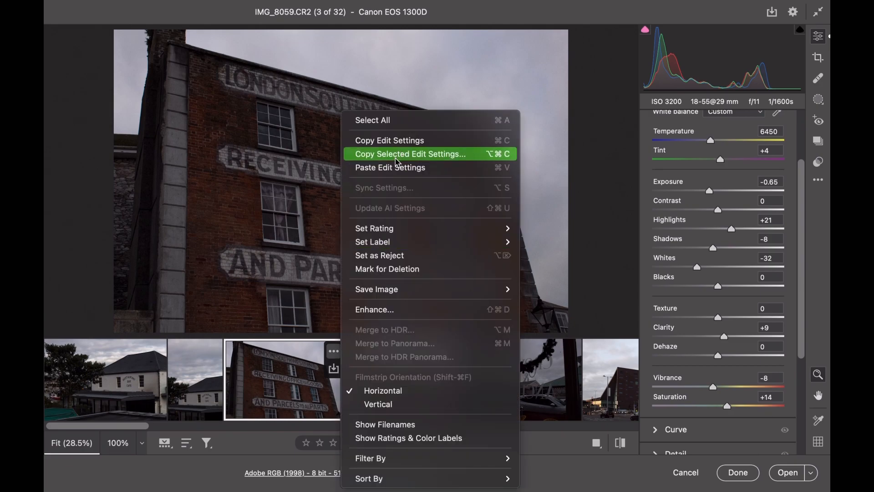
pyautogui.click(390, 140)
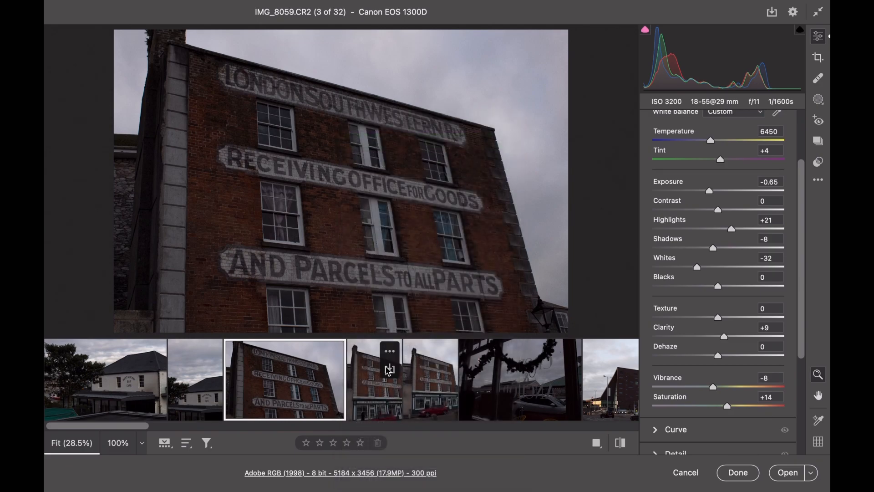
pyautogui.click(390, 351)
pyautogui.click(410, 167)
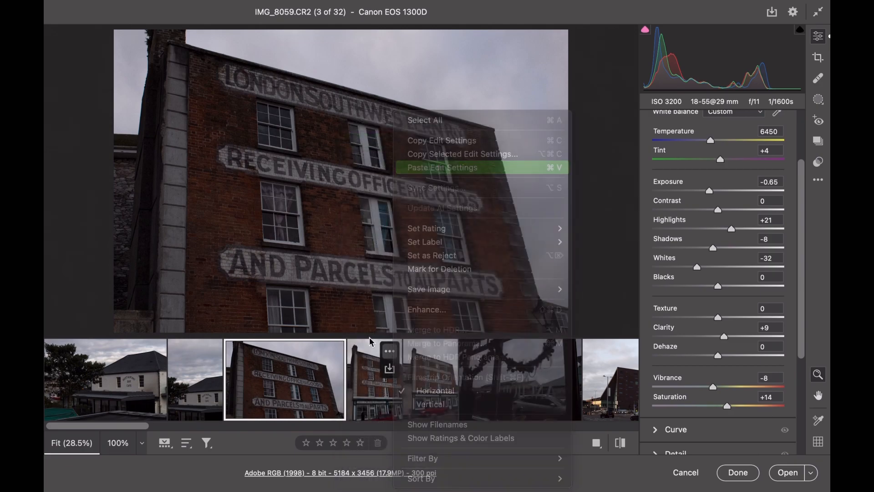
pyautogui.click(432, 382)
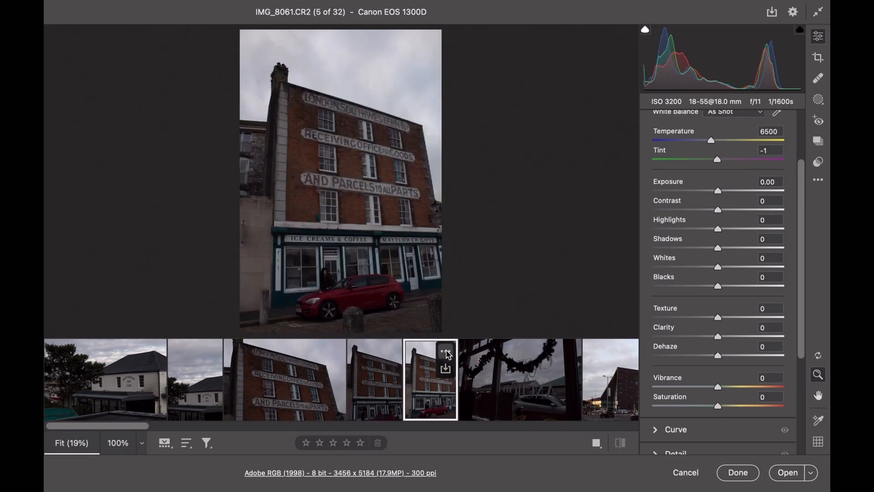
# Edit the window garland photo IMG_8068 with Exposure +0.45, Contrast +11, Highlights +20 and Vibrance +42
pyautogui.click(499, 390)
pyautogui.moveTo(717, 191); pyautogui.dragTo(725, 211)
pyautogui.moveTo(718, 229); pyautogui.dragTo(731, 229)
pyautogui.scroll(-3, 707, 307)
pyautogui.moveTo(718, 329); pyautogui.dragTo(745, 330)
# Edit IMG_8080 with Exposure -0.65, Contrast +14, Highlights -29, Vibrance +5 and Saturation +8
pyautogui.hscroll(3, 455, 385)
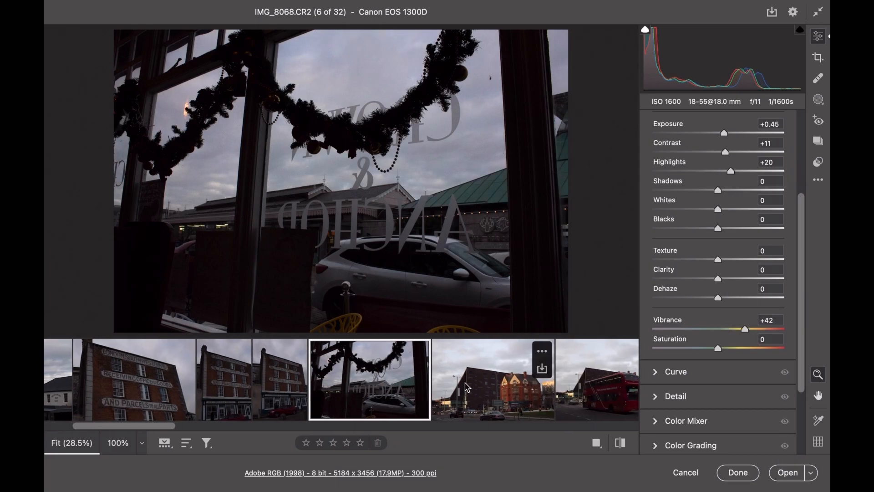
pyautogui.click(469, 384)
pyautogui.moveTo(717, 133); pyautogui.dragTo(727, 152)
pyautogui.moveTo(717, 172); pyautogui.dragTo(699, 172)
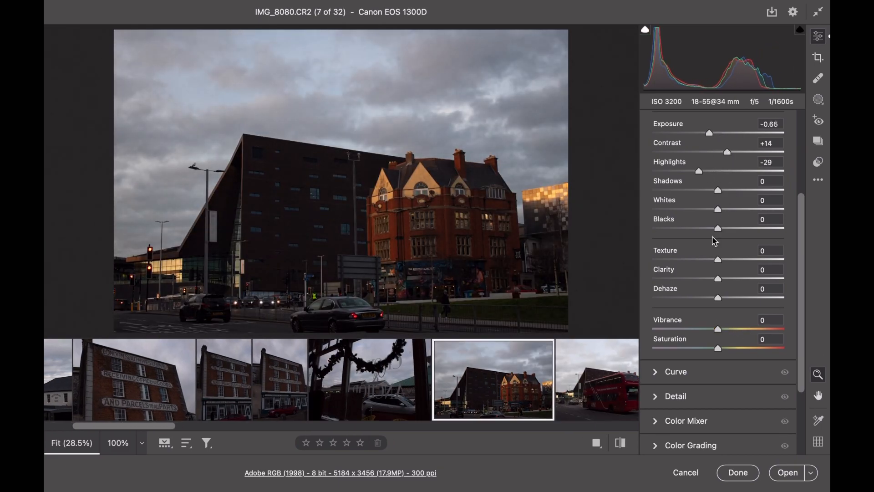
pyautogui.moveTo(719, 349); pyautogui.dragTo(723, 349)
# Paste the IMG_8080 edit settings onto the red bus photo IMG_8085, and set Exposure to -0.25, Highlights to -55 and Saturation to +43
pyautogui.hscroll(3, 572, 386)
pyautogui.click(510, 350)
pyautogui.click(553, 168)
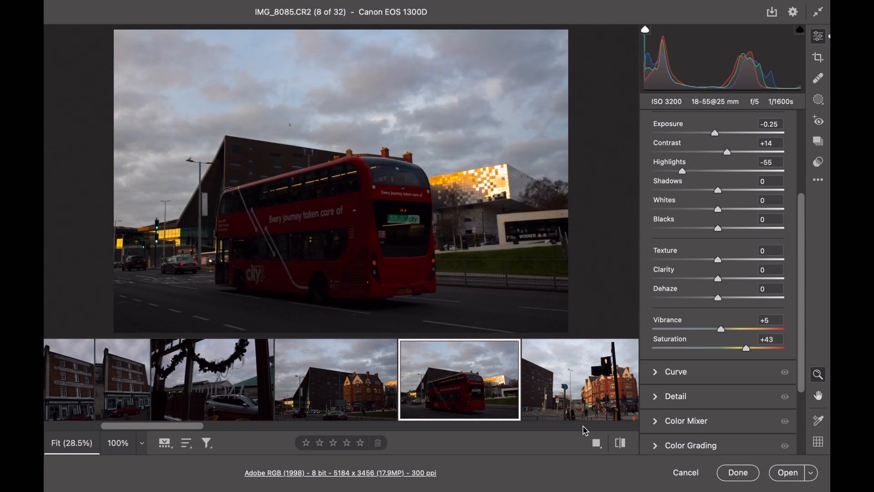
# Paste the IMG_8080 edit settings onto the traffic light photo IMG_8086
pyautogui.hscroll(3, 573, 401)
pyautogui.click(528, 352)
pyautogui.click(582, 168)
# Edit IMG_8094 with Exposure -0.30, Contrast +8, Highlights -100, Shadows -9, Whites -12, Clarity +17 and Saturation +26
pyautogui.hscroll(3, 477, 387)
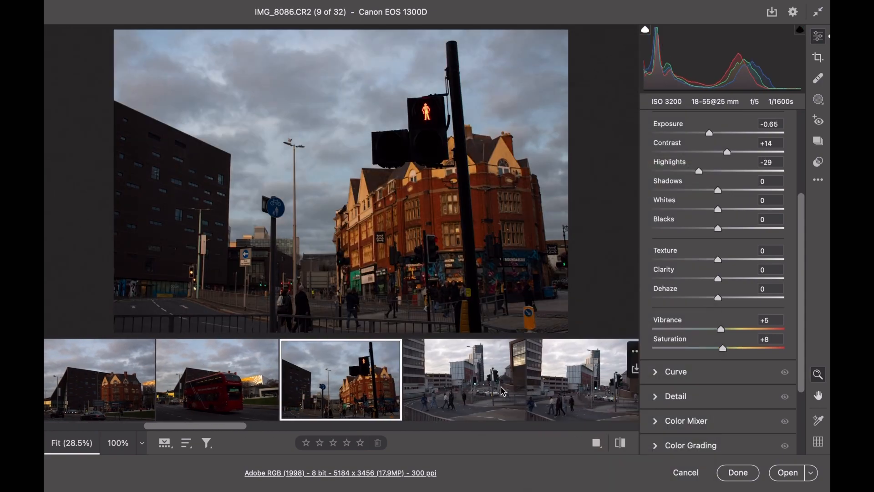
pyautogui.click(477, 394)
pyautogui.moveTo(718, 134); pyautogui.dragTo(714, 134)
pyautogui.moveTo(718, 153); pyautogui.dragTo(652, 176)
pyautogui.moveTo(718, 191); pyautogui.dragTo(712, 191)
pyautogui.moveTo(718, 209)
pyautogui.mouseDown()
pyautogui.moveTo(683, 212)
pyautogui.moveTo(710, 210)
pyautogui.mouseUp()
pyautogui.moveTo(717, 279); pyautogui.dragTo(728, 279)
pyautogui.moveTo(717, 349); pyautogui.dragTo(736, 348)
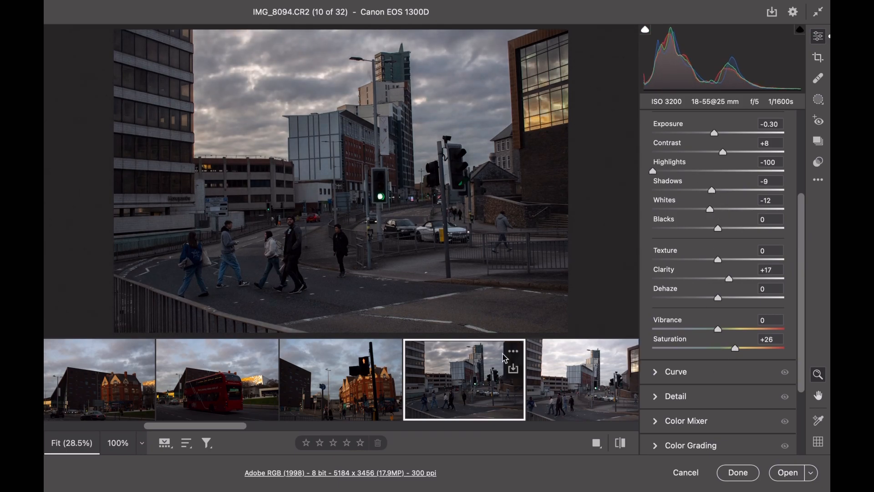
# Apply the edit settings of IMG_8094 to the next two photos, IMG_8095 and IMG_8097
pyautogui.hscroll(3, 448, 377)
pyautogui.click(449, 377)
pyautogui.click(490, 351)
pyautogui.click(587, 167)
pyautogui.hscroll(3, 432, 378)
pyautogui.click(431, 382)
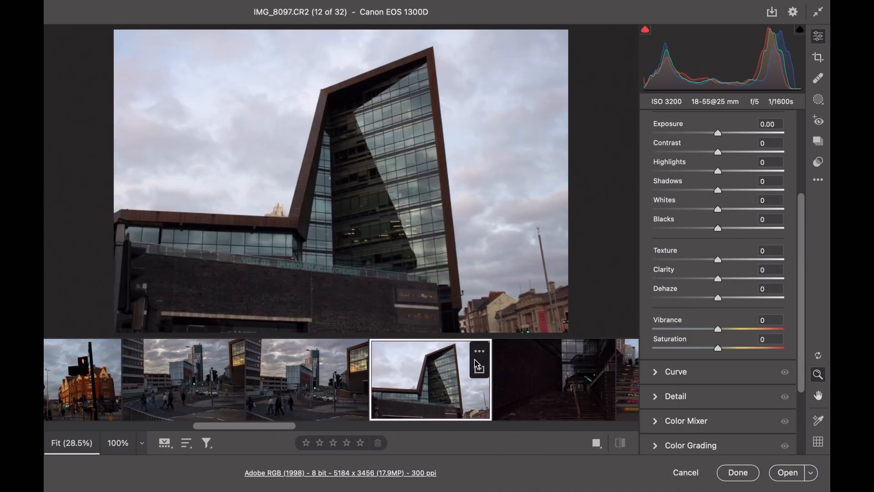
# Edit the dark stairway photo IMG_8102 with Exposure +0.40, Contrast +12, Highlights +58 and Whites +20
pyautogui.hscroll(3, 449, 384)
pyautogui.click(449, 384)
pyautogui.moveTo(718, 172); pyautogui.dragTo(755, 171)
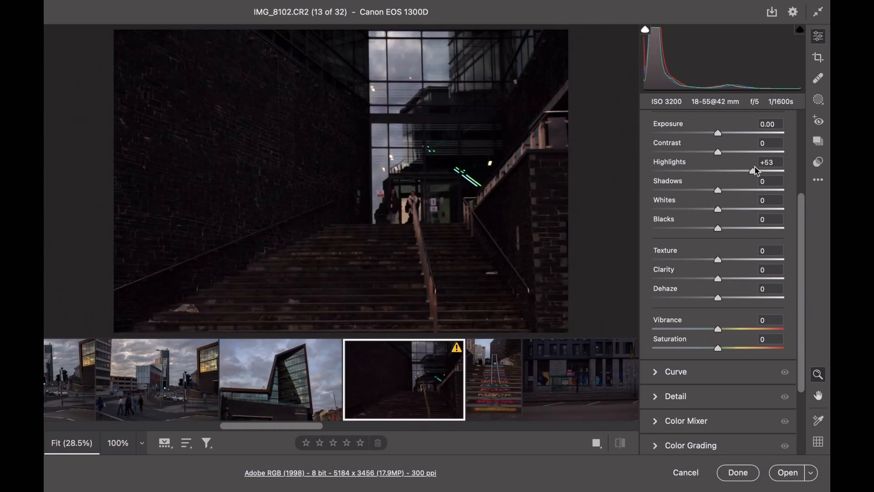
pyautogui.moveTo(718, 133); pyautogui.dragTo(723, 134)
pyautogui.moveTo(718, 209); pyautogui.dragTo(731, 209)
pyautogui.moveTo(717, 152); pyautogui.dragTo(725, 152)
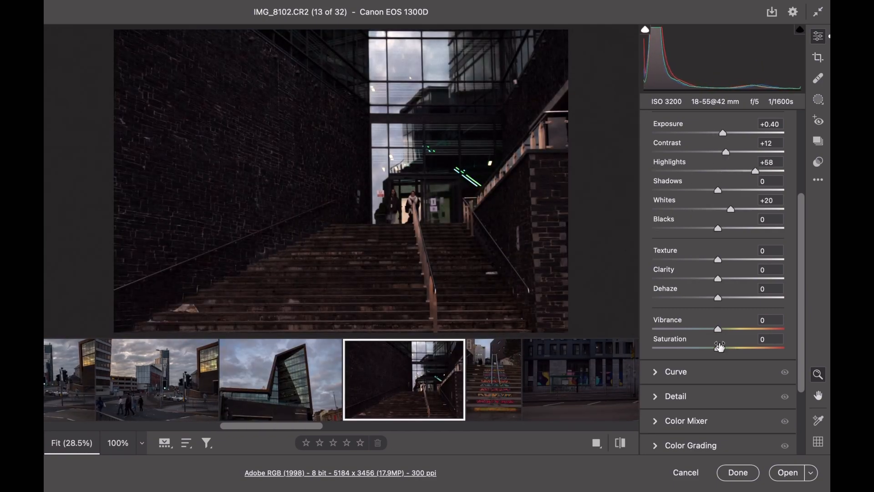
# Straighten the painted steps photo IMG_8107 with a crop angle of about -1.50
pyautogui.click(493, 389)
pyautogui.press('c')
pyautogui.moveTo(718, 183); pyautogui.dragTo(713, 186)
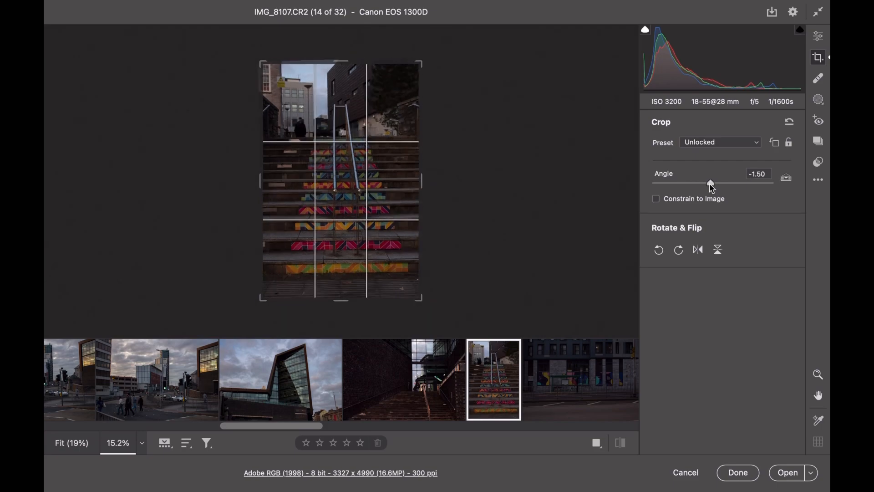
# Edit IMG_8107 with Exposure -0.05, Contrast +9, Highlights +26, Whites +17 and Saturation +19
pyautogui.press('e')
pyautogui.moveTo(717, 133); pyautogui.dragTo(718, 134)
pyautogui.moveTo(717, 152); pyautogui.dragTo(735, 171)
pyautogui.moveTo(718, 209); pyautogui.dragTo(730, 208)
pyautogui.moveTo(718, 348); pyautogui.dragTo(729, 349)
# Straighten the mural building photo IMG_8125 with a crop angle of about 2.50
pyautogui.hscroll(4, 375, 366)
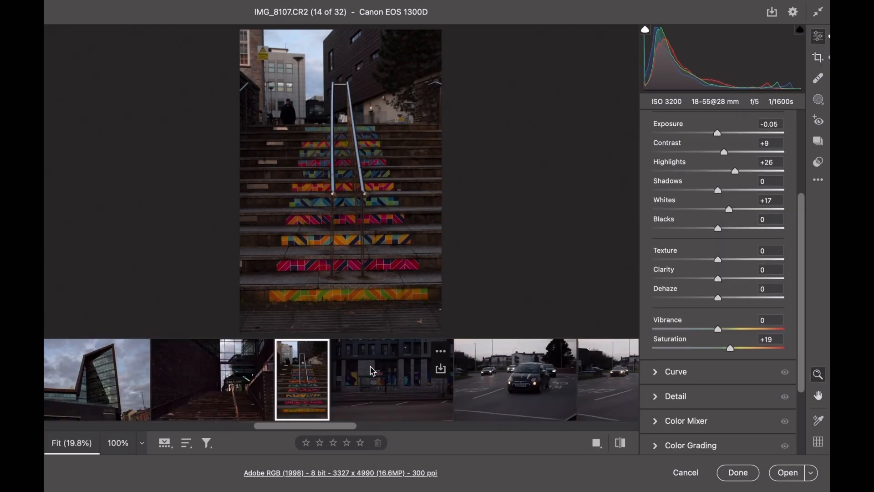
pyautogui.click(375, 367)
pyautogui.click(818, 58)
pyautogui.moveTo(715, 187); pyautogui.dragTo(717, 187)
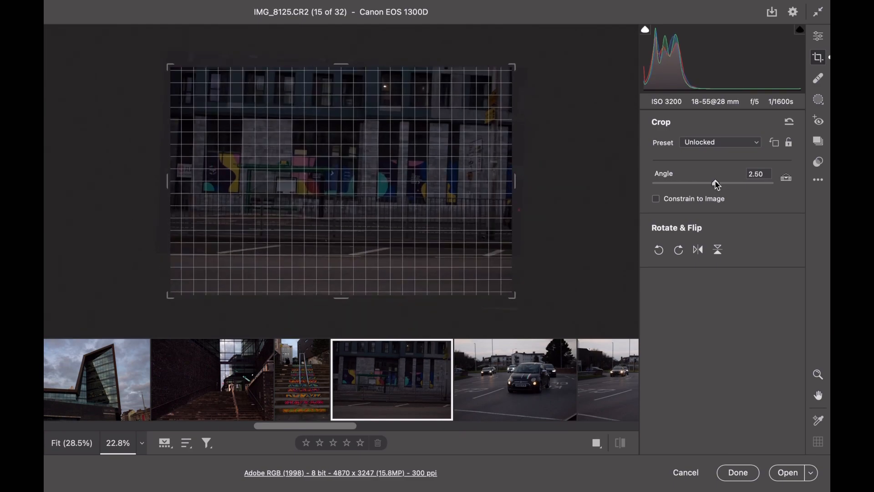
# Raise the Exposure, Contrast, Highlights, Whites and Saturation of IMG_8125
pyautogui.click(818, 36)
pyautogui.moveTo(718, 152); pyautogui.dragTo(729, 153)
pyautogui.moveTo(718, 171); pyautogui.dragTo(734, 171)
pyautogui.moveTo(717, 209); pyautogui.dragTo(727, 210)
pyautogui.moveTo(718, 349); pyautogui.dragTo(738, 348)
pyautogui.moveTo(719, 133); pyautogui.dragTo(723, 152)
# Edit the car photo IMG_8142 with Exposure -0.70, Contrast +8, Highlights -47, Shadows -9, Whites +12 and Saturation +11
pyautogui.click(503, 392)
pyautogui.moveTo(718, 170); pyautogui.dragTo(712, 190)
pyautogui.moveTo(718, 209); pyautogui.dragTo(726, 210)
pyautogui.moveTo(718, 348); pyautogui.dragTo(725, 348)
# Paste the IMG_8142 edit settings onto the next traffic photo and lower its Whites and Highlights further
pyautogui.hscroll(5, 512, 400)
pyautogui.click(463, 393)
pyautogui.hotkey('ctrl', 'alt', 'v')
pyautogui.moveTo(726, 210); pyautogui.dragTo(629, 208)
pyautogui.moveTo(688, 171); pyautogui.dragTo(664, 174)
# Paste the edit settings onto the portrait car photo and the Cabs building photo, and set the building photo's Exposure to -0.50
pyautogui.hscroll(3, 439, 380)
pyautogui.click(439, 380)
pyautogui.hotkey('ctrl', 'alt', 'v')
pyautogui.click(535, 376)
pyautogui.click(578, 351)
pyautogui.click(641, 167)
pyautogui.moveTo(709, 133); pyautogui.dragTo(711, 133)
# Copy the Cabs building photo's edit settings and paste them onto the Tower Cabs photo IMG_8153 and the first Plymouth sign photo
pyautogui.hscroll(5, 501, 380)
pyautogui.click(357, 351)
pyautogui.click(405, 140)
pyautogui.click(464, 366)
pyautogui.click(475, 352)
pyautogui.click(544, 166)
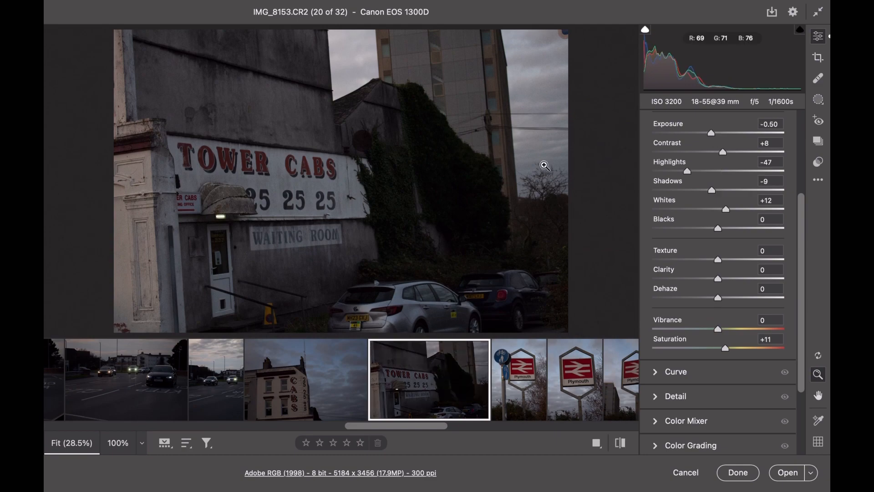
pyautogui.click(521, 369)
pyautogui.click(533, 352)
pyautogui.click(574, 168)
# Mark the second Plymouth sign photo for deletion and paste the edit settings onto the third one, IMG_8159
pyautogui.hscroll(3, 482, 380)
pyautogui.click(482, 351)
pyautogui.click(564, 269)
pyautogui.click(518, 385)
pyautogui.click(536, 351)
pyautogui.click(574, 167)
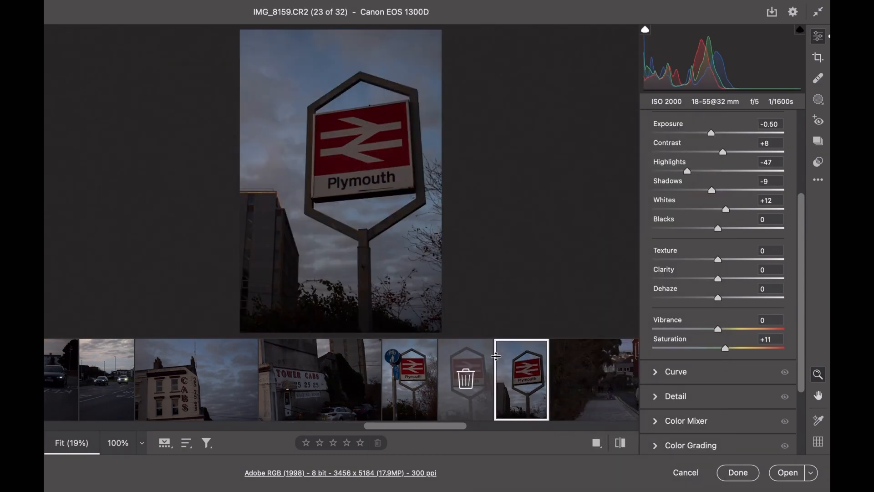
# Adjust the Exposure, Contrast, Highlights, Whites and Saturation of the street photo with the white van
pyautogui.hscroll(3, 455, 381)
pyautogui.click(273, 380)
pyautogui.moveTo(717, 134); pyautogui.dragTo(723, 153)
pyautogui.moveTo(723, 134); pyautogui.dragTo(724, 135)
pyautogui.moveTo(718, 171); pyautogui.dragTo(732, 172)
pyautogui.moveTo(718, 210); pyautogui.dragTo(727, 210)
pyautogui.moveTo(718, 349); pyautogui.dragTo(726, 350)
# Copy the van street photo's edit settings and paste them onto the adjacent portrait tree photo
pyautogui.click(339, 351)
pyautogui.click(404, 141)
pyautogui.click(382, 379)
pyautogui.click(396, 352)
pyautogui.click(464, 167)
# Edit the car park photo IMG_8162 with Exposure -0.30, Contrast +8, lower Highlights, and higher Whites and Saturation
pyautogui.click(471, 379)
pyautogui.moveTo(718, 133); pyautogui.dragTo(722, 153)
pyautogui.moveTo(718, 171); pyautogui.dragTo(699, 171)
pyautogui.moveTo(718, 210); pyautogui.dragTo(726, 210)
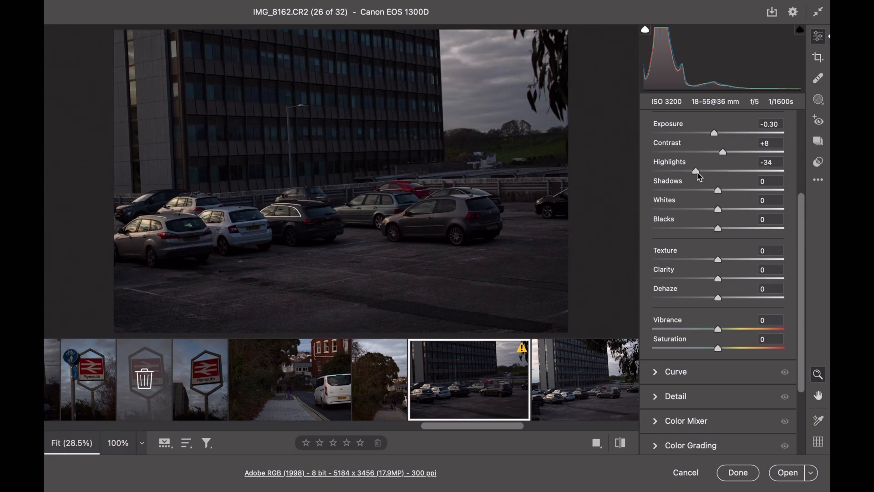
pyautogui.moveTo(718, 349); pyautogui.dragTo(724, 349)
# Edit the colourful brick wall photo IMG_8166 with Exposure +0.40, Contrast +17 and Saturation +22
pyautogui.click(544, 383)
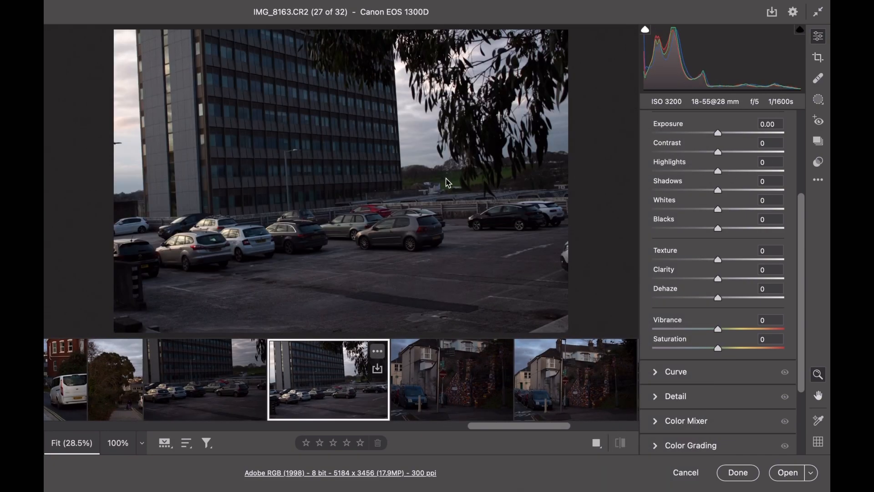
pyautogui.click(414, 396)
pyautogui.moveTo(718, 133); pyautogui.dragTo(723, 134)
pyautogui.moveTo(718, 348); pyautogui.dragTo(732, 349)
pyautogui.moveTo(718, 153); pyautogui.dragTo(728, 153)
# Crop IMG_8166 inward to about 3403 x 3397 pixels around the colourful wall and straighten it slightly
pyautogui.click(818, 57)
pyautogui.moveTo(162, 177); pyautogui.dragTo(283, 191)
pyautogui.moveTo(712, 183); pyautogui.dragTo(711, 183)
pyautogui.click(818, 35)
# Mark the photo after IMG_8166 for deletion and edit IMG_8169 with Contrast +15, Highlights +18, Shadows -11 and Saturation +16
pyautogui.click(583, 370)
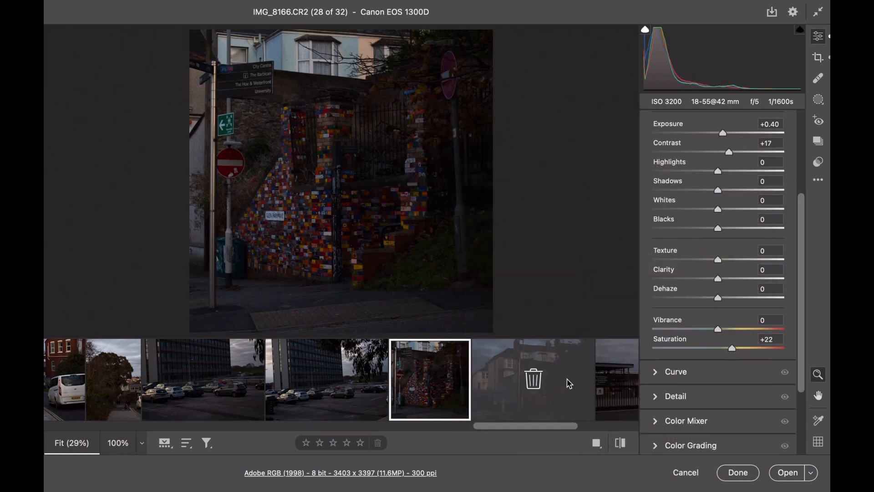
pyautogui.click(617, 383)
pyautogui.moveTo(718, 153); pyautogui.dragTo(711, 191)
pyautogui.moveTo(718, 348); pyautogui.dragTo(730, 348)
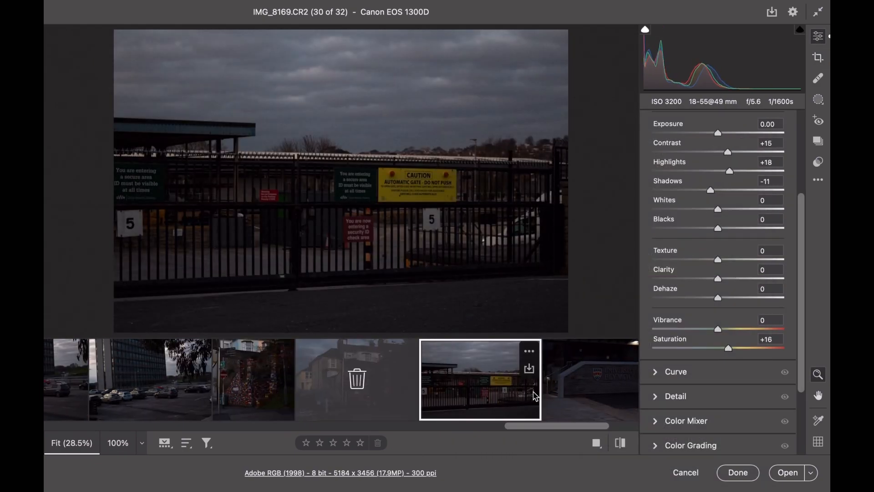
# Adjust the Contrast, Highlights, Shadows, Whites and Saturation of the stone wall sign photo, the 31st of 32
pyautogui.click(576, 388)
pyautogui.moveTo(718, 152); pyautogui.dragTo(719, 152)
pyautogui.click(743, 172)
pyautogui.moveTo(717, 191); pyautogui.dragTo(735, 209)
pyautogui.moveTo(718, 349); pyautogui.dragTo(741, 349)
# Edit the red poster photo IMG_8173 with Exposure +0.50, Contrast -15, Highlights +22, Shadows +6, Whites +12 and Saturation +16
pyautogui.click(588, 381)
pyautogui.moveTo(718, 134); pyautogui.dragTo(725, 134)
pyautogui.moveTo(718, 348); pyautogui.dragTo(728, 349)
pyautogui.moveTo(718, 172); pyautogui.dragTo(732, 171)
pyautogui.moveTo(718, 153); pyautogui.dragTo(708, 153)
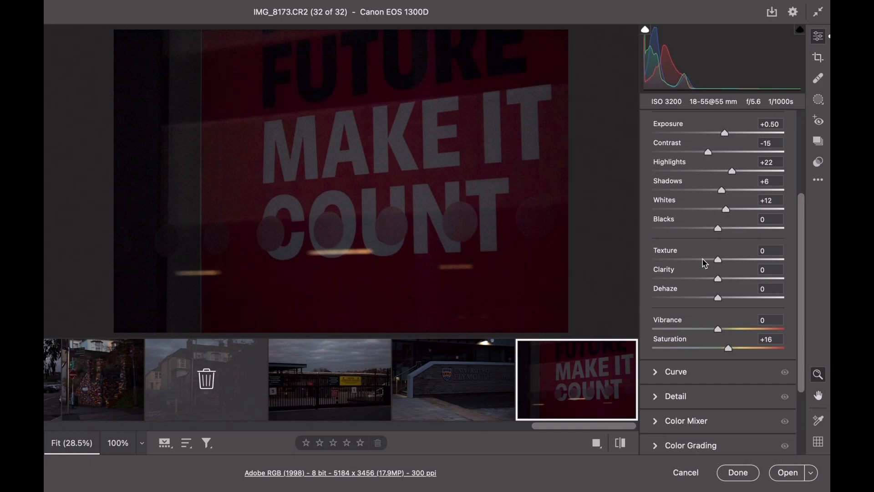
# Save the edited photos one by one from the start of the filmstrip through the traffic light photo IMG_8086
pyautogui.hscroll(-20, 619, 362)
pyautogui.keyDown('shift'); pyautogui.click(105, 380); pyautogui.keyUp('shift')
pyautogui.click(771, 12)
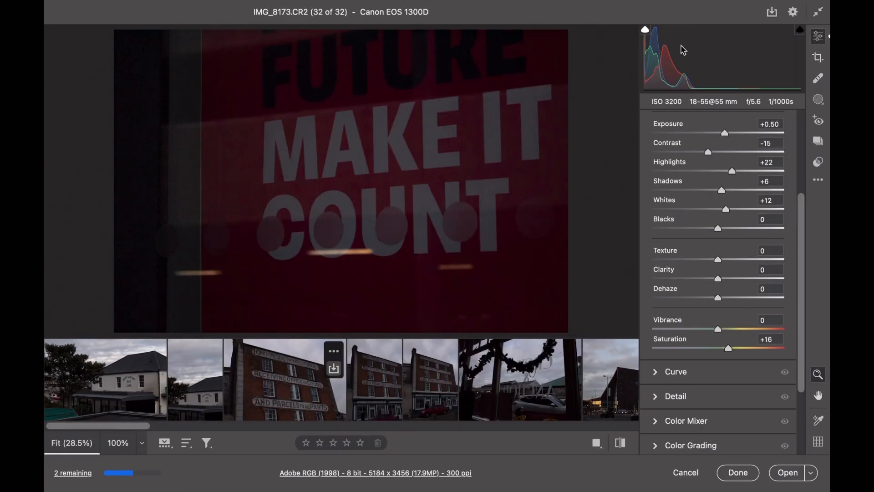
pyautogui.hscroll(10, 210, 376)
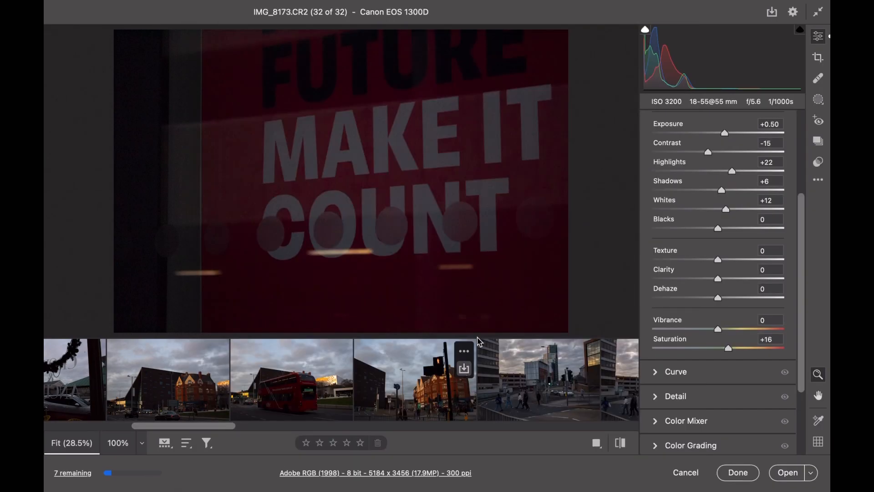
pyautogui.click(464, 368)
pyautogui.click(631, 38)
# Save the angular building photo IMG_8097, the dark stairway IMG_8102 and the painted steps IMG_8107
pyautogui.hscroll(10, 534, 402)
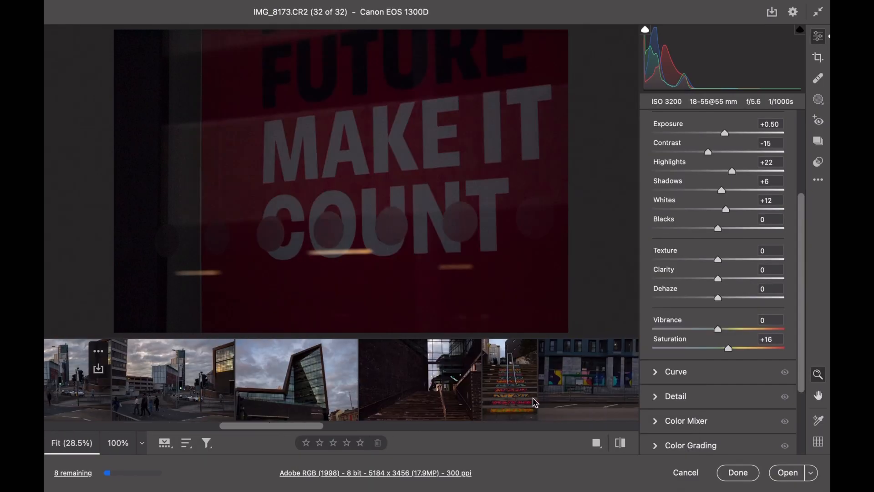
pyautogui.click(346, 368)
pyautogui.click(631, 38)
pyautogui.click(470, 369)
pyautogui.click(631, 38)
pyautogui.click(525, 368)
pyautogui.click(631, 38)
# Save the mural building photo IMG_8125 and the car photos that follow it
pyautogui.hscroll(10, 523, 380)
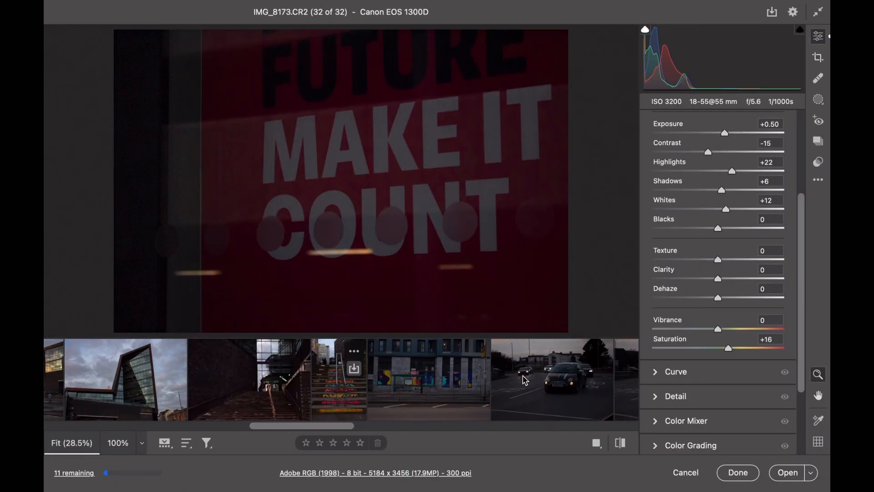
pyautogui.click(147, 369)
pyautogui.click(630, 37)
pyautogui.click(393, 368)
pyautogui.click(643, 38)
pyautogui.click(446, 369)
pyautogui.click(642, 41)
# Save the Tower Cabs photo, the Plymouth sign photo IMG_8159, the van street photo and the portrait tree photo
pyautogui.hscroll(10, 490, 403)
pyautogui.hscroll(4, 490, 403)
pyautogui.click(220, 368)
pyautogui.click(631, 38)
pyautogui.click(388, 368)
pyautogui.click(630, 38)
pyautogui.click(511, 367)
pyautogui.click(631, 37)
pyautogui.click(568, 370)
pyautogui.click(631, 38)
# Save the remaining edited photos, including IMG_8163, IMG_8166, the stone wall sign photo and IMG_8173
pyautogui.hscroll(10, 527, 406)
pyautogui.click(338, 368)
pyautogui.click(621, 42)
pyautogui.click(415, 369)
pyautogui.click(631, 38)
pyautogui.hscroll(5, 575, 359)
pyautogui.hscroll(3, 575, 358)
pyautogui.click(503, 368)
pyautogui.click(631, 38)
pyautogui.click(625, 368)
pyautogui.click(628, 41)
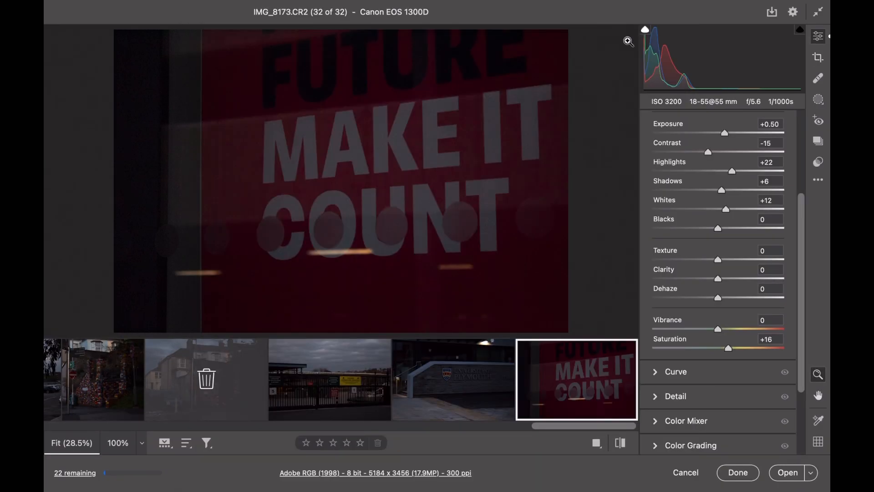
# Turn the restaurant photo IMG_8050 black and white by setting Saturation to -100
pyautogui.moveTo(327, 413)
pyautogui.hscroll(-20, 302, 392)
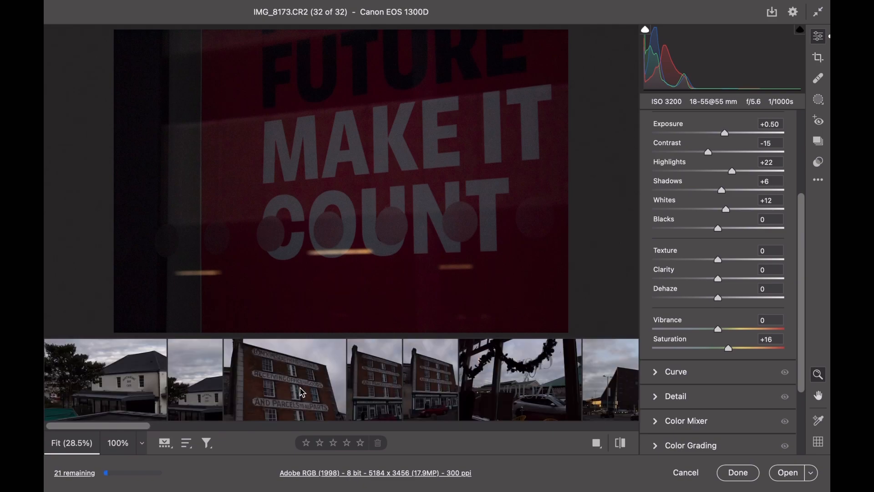
pyautogui.moveTo(300, 391)
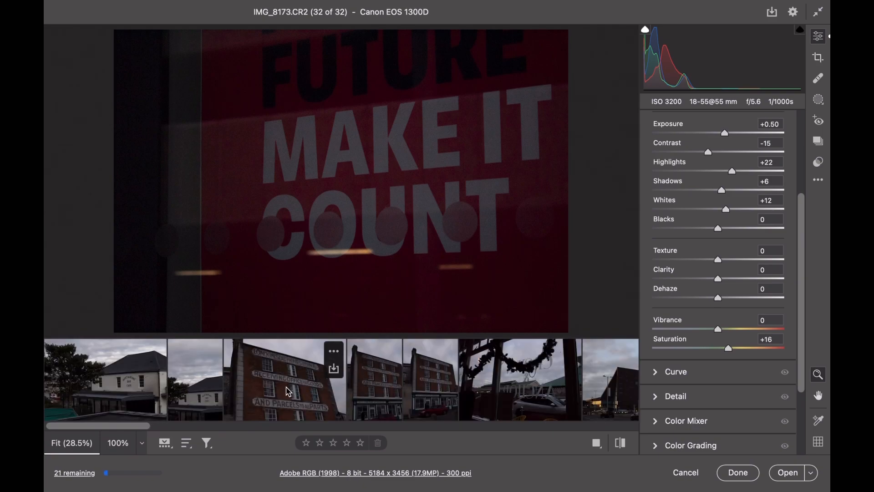
pyautogui.click(126, 380)
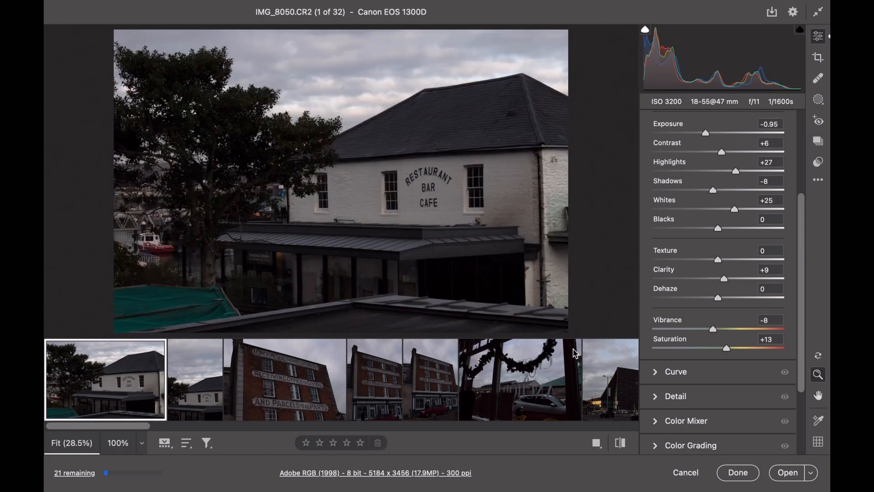
pyautogui.moveTo(727, 349); pyautogui.dragTo(721, 349)
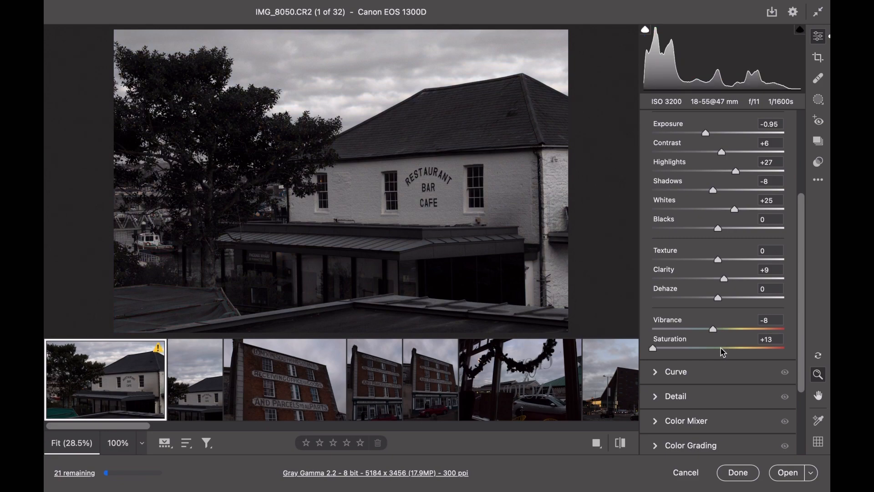
# Set Saturation to -100 on the brick building photo IMG_8059
pyautogui.moveTo(312, 396)
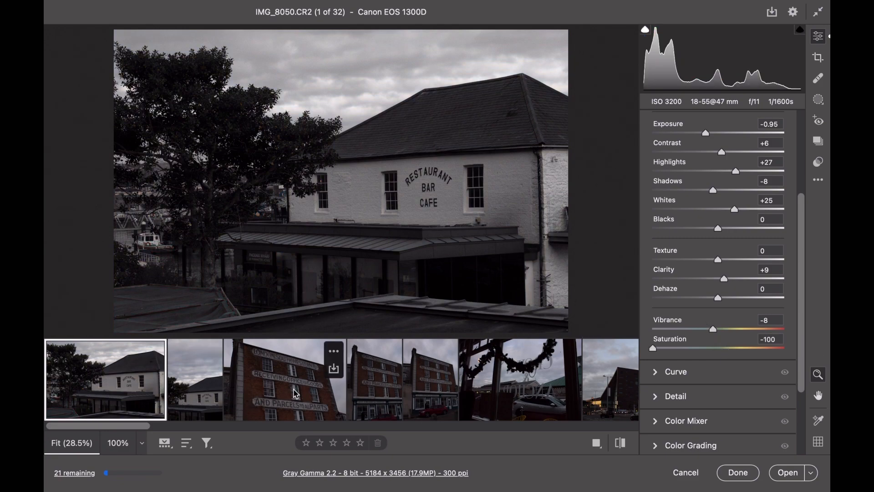
pyautogui.click(297, 394)
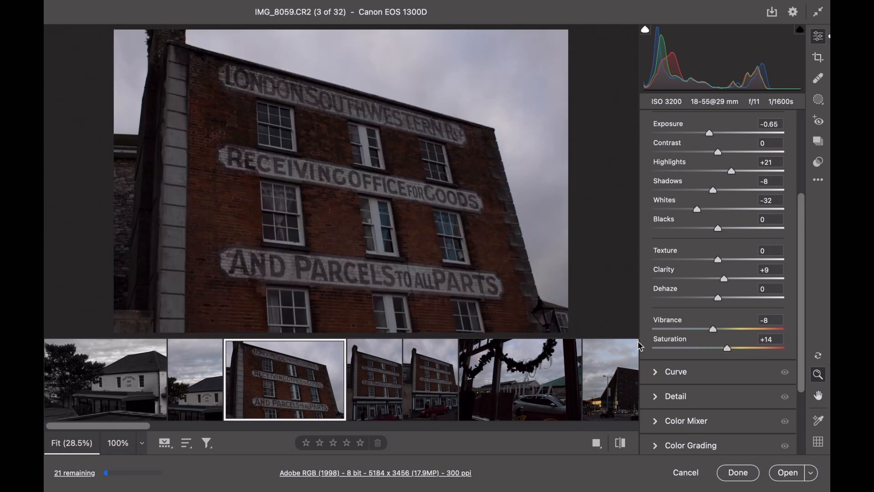
pyautogui.moveTo(727, 348); pyautogui.dragTo(640, 346)
# Set Saturation to -100 and Exposure to about -0.40 on the bus photo IMG_8085
pyautogui.moveTo(436, 395)
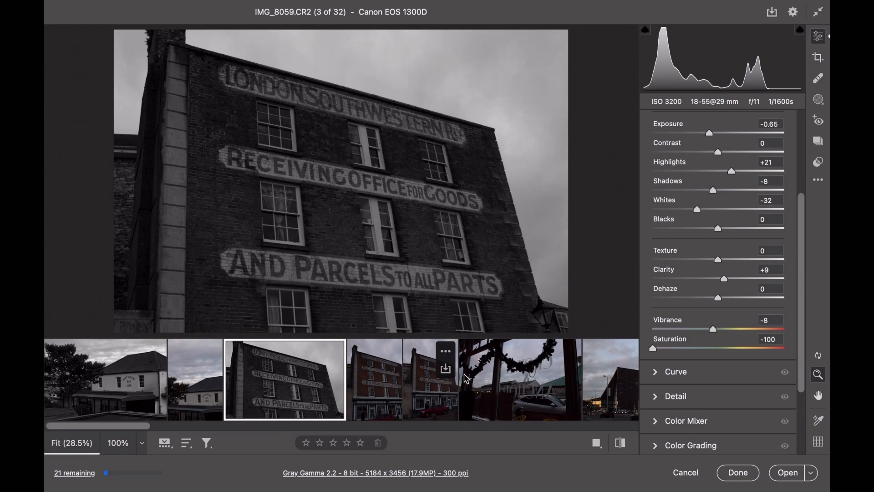
pyautogui.hscroll(5, 474, 374)
pyautogui.hscroll(3, 473, 374)
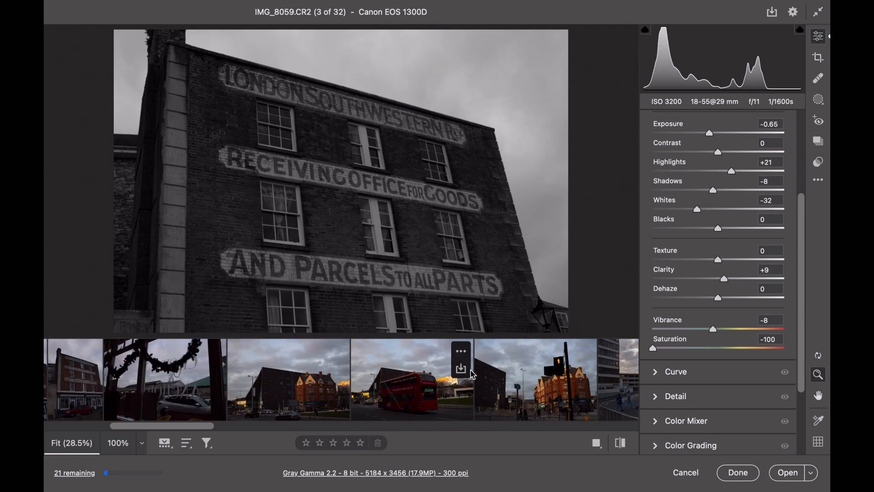
pyautogui.click(390, 390)
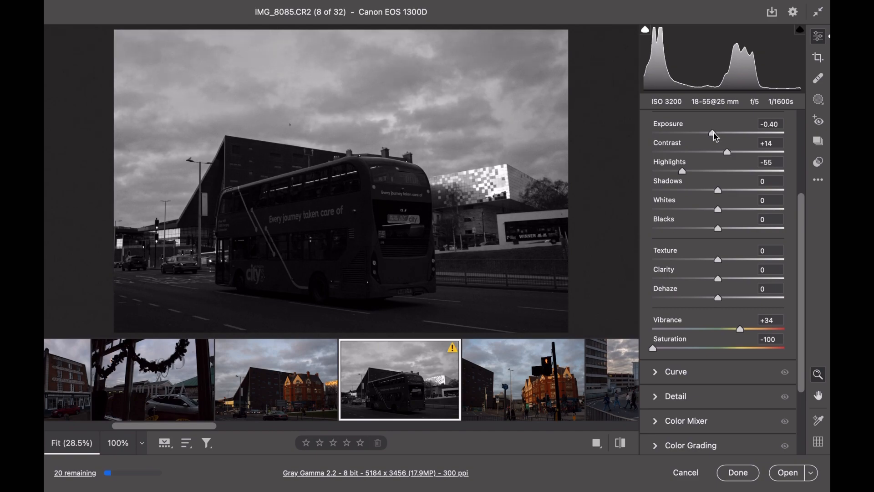
# Desaturate the angular building photo IMG_8097 to black and white
pyautogui.hscroll(4, 459, 403)
pyautogui.hscroll(4, 458, 404)
pyautogui.click(473, 394)
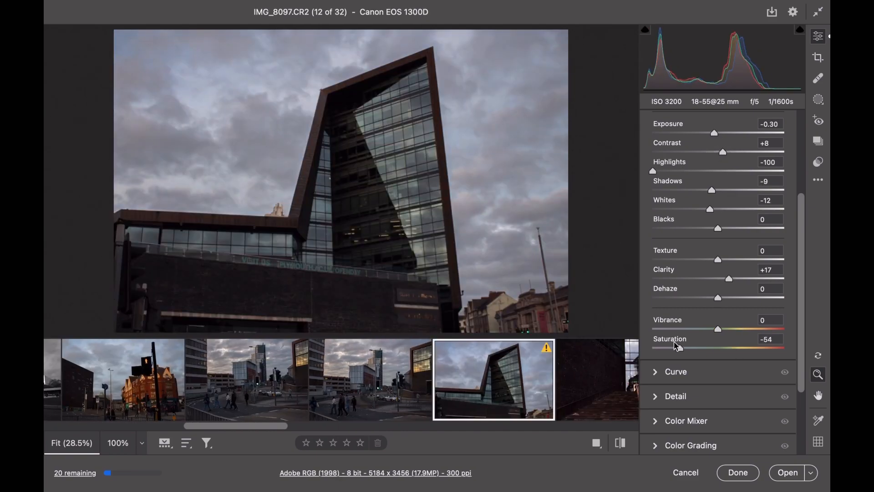
# Set IMG_8142 to Saturation -100, Contrast +24, Highlights -26 and Whites +33
pyautogui.hscroll(6, 492, 384)
pyautogui.hscroll(3, 493, 383)
pyautogui.click(493, 384)
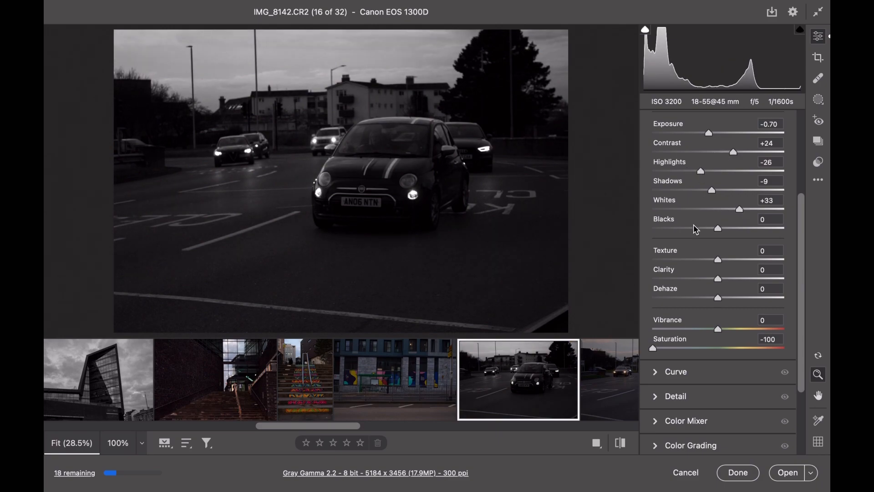
# Turn the gate photo IMG_8169 black and white by setting Saturation to -100
pyautogui.hscroll(10, 505, 365)
pyautogui.hscroll(1, 506, 365)
pyautogui.click(346, 379)
pyautogui.moveTo(728, 349); pyautogui.dragTo(647, 348)
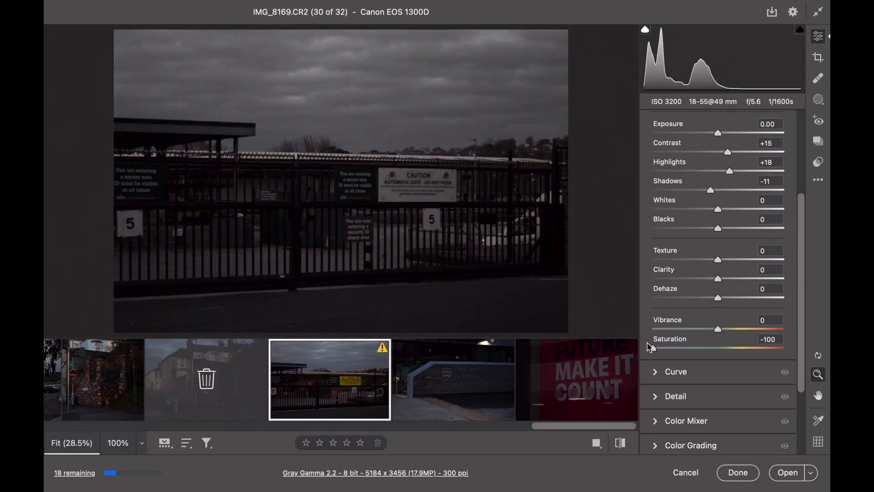
# Set Saturation to -100, Exposure to +0.70 and Contrast to +38 on the university wall photo IMG_8172
pyautogui.click(454, 379)
pyautogui.moveTo(732, 351); pyautogui.dragTo(644, 345)
pyautogui.click(728, 132)
pyautogui.moveTo(722, 152); pyautogui.dragTo(742, 152)
# Save the black-and-white photos IMG_8050 and IMG_8059 as quality 8 JPEGs in the edits folder
pyautogui.hscroll(-20, 337, 375)
pyautogui.moveTo(130, 377)
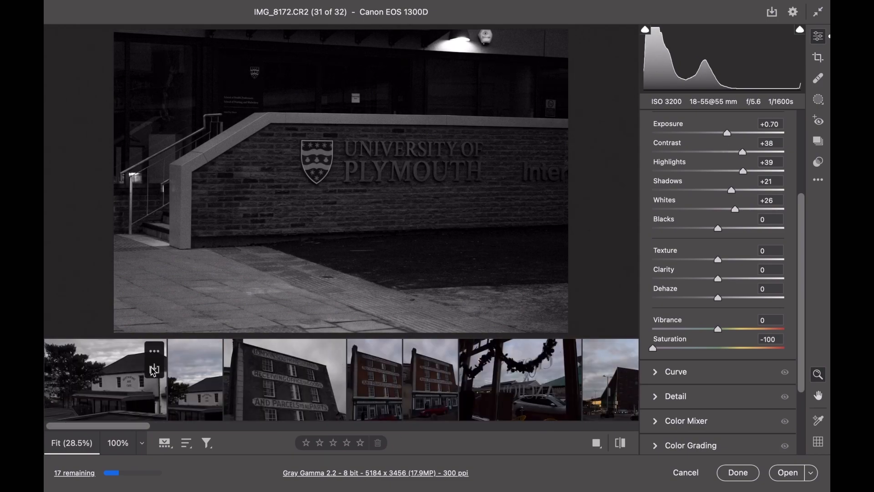
pyautogui.click(155, 369)
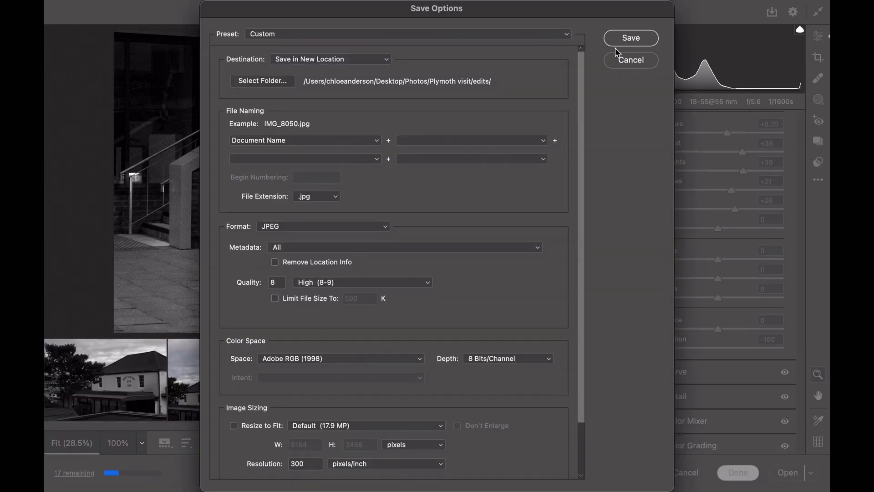
pyautogui.click(630, 38)
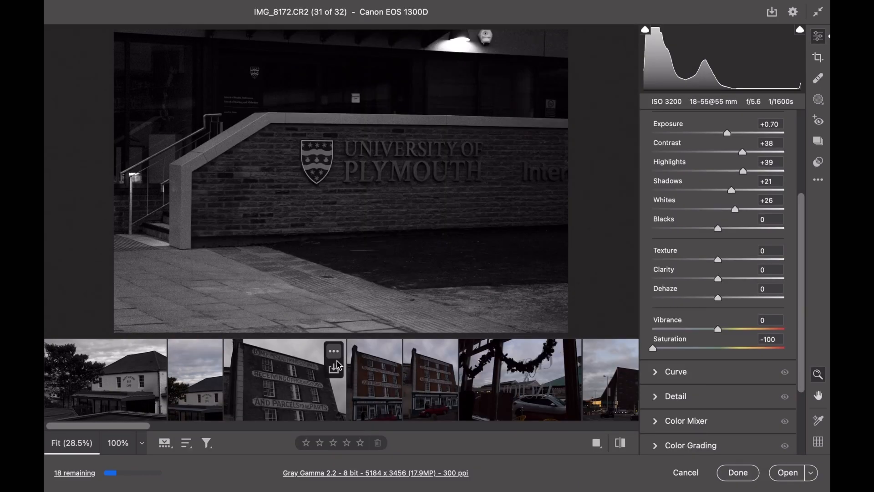
pyautogui.click(336, 368)
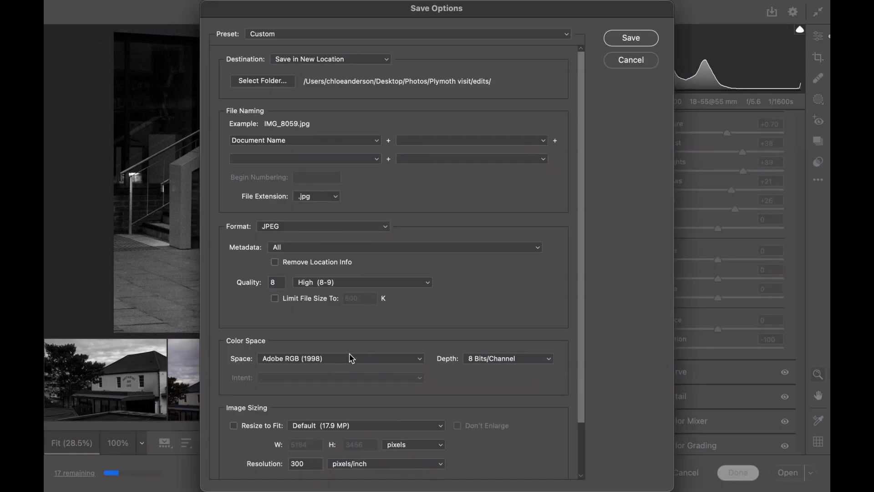
pyautogui.click(646, 39)
# Save the black-and-white bus photo IMG_8085 to the edits folder with the same JPEG options
pyautogui.moveTo(495, 362)
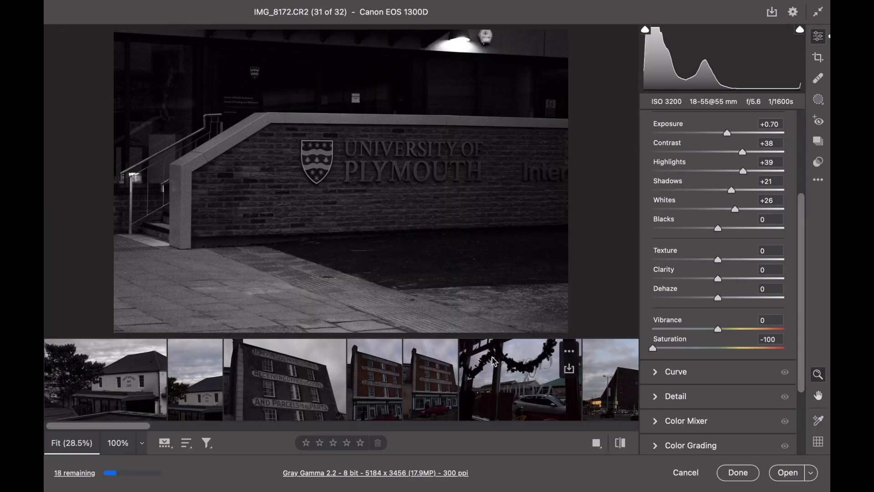
pyautogui.hscroll(5, 495, 362)
pyautogui.moveTo(598, 371)
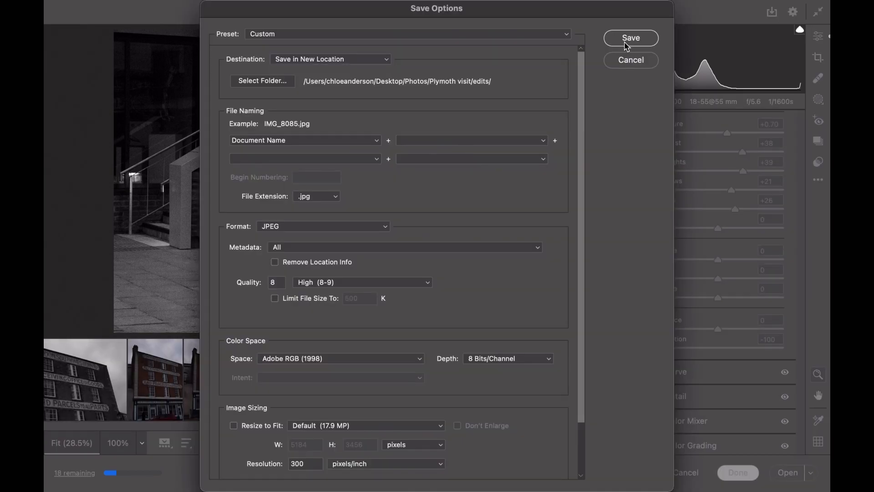
pyautogui.click(630, 39)
# Set Saturation to -100 and Exposure to -1.25 on the traffic light photo IMG_8086
pyautogui.hscroll(3, 567, 380)
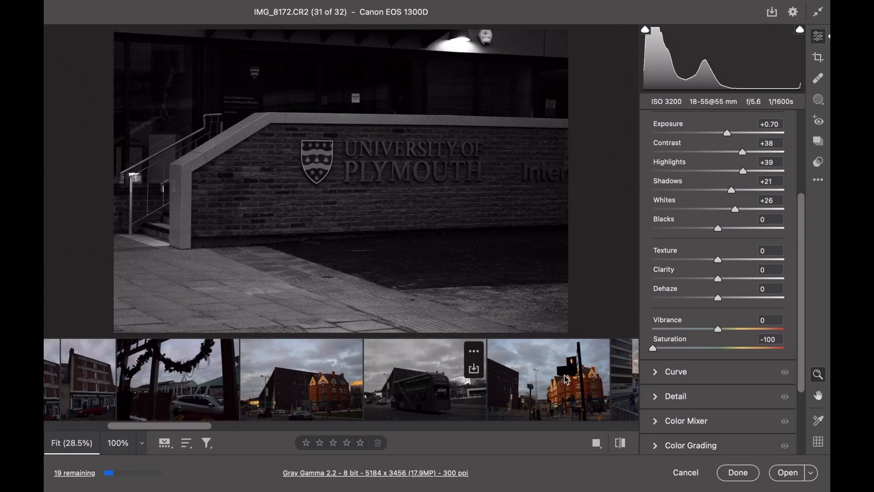
pyautogui.hscroll(3, 567, 379)
pyautogui.click(462, 385)
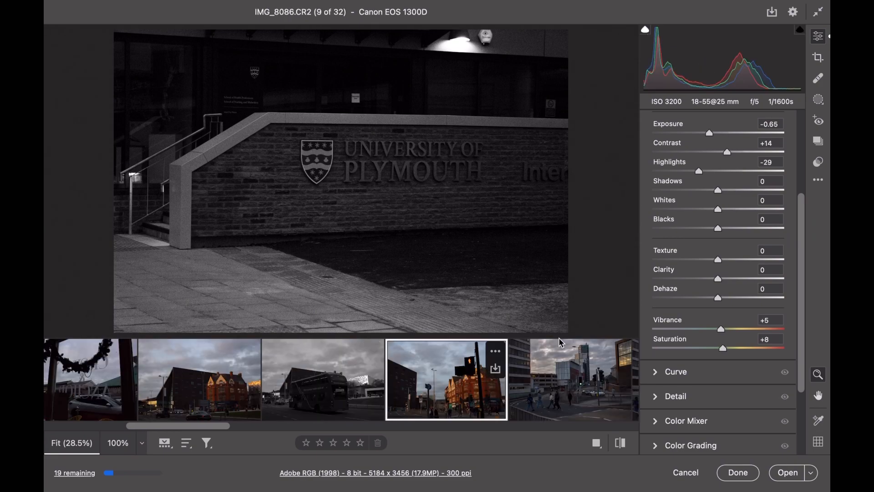
pyautogui.click(651, 348)
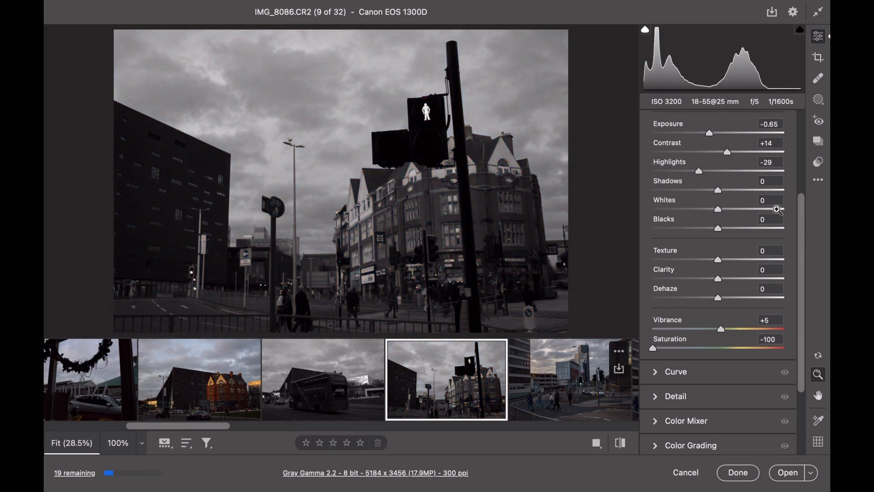
pyautogui.moveTo(712, 136); pyautogui.dragTo(706, 136)
# Save the traffic light photo IMG_8086 and the remaining black-and-white photos as JPEGs in the edits folder
pyautogui.press('super+s')
pyautogui.click(631, 37)
pyautogui.hscroll(10, 523, 386)
pyautogui.click(492, 368)
pyautogui.click(631, 37)
pyautogui.hscroll(20, 495, 387)
pyautogui.click(503, 368)
pyautogui.click(631, 37)
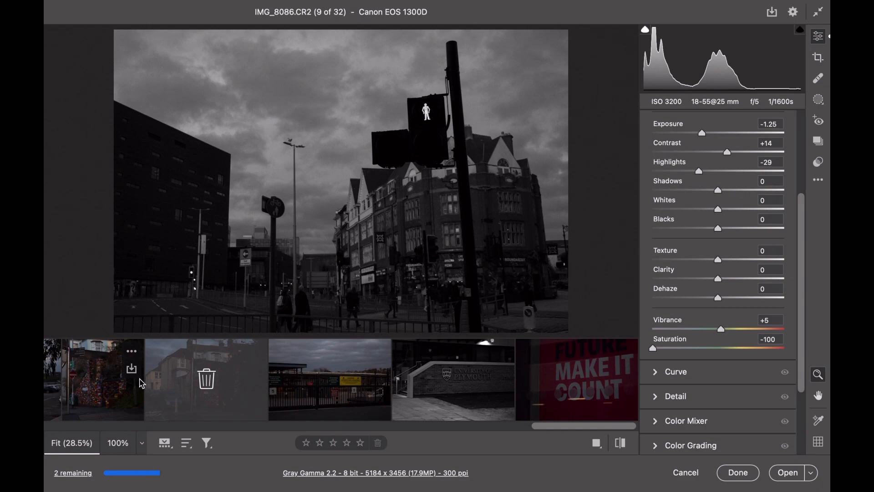
# Finish the Camera Raw session keeping all edits, and open the edits folder inside Plymoth visit in Finder
pyautogui.click(737, 472)
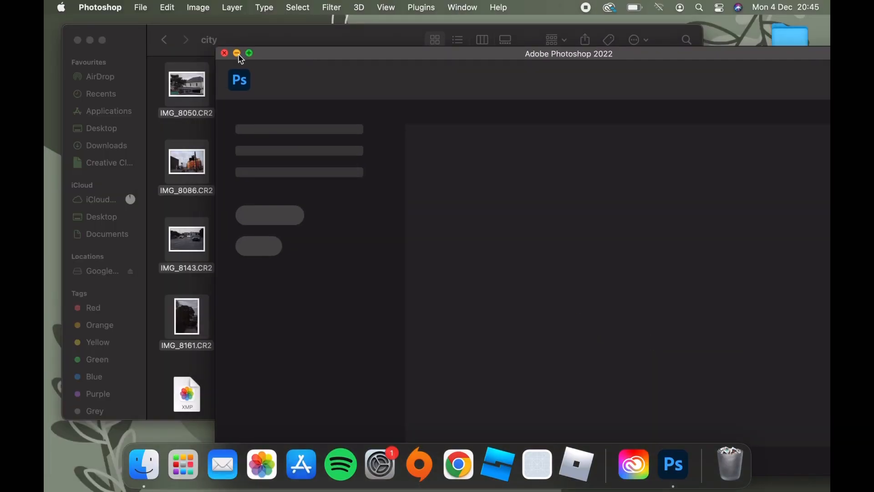
pyautogui.click(237, 53)
pyautogui.click(165, 40)
pyautogui.click(265, 92)
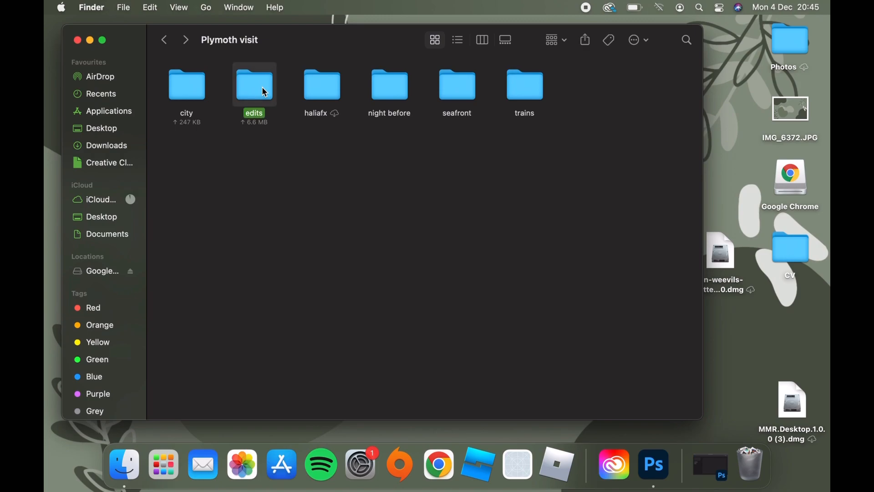
pyautogui.press('super+o')
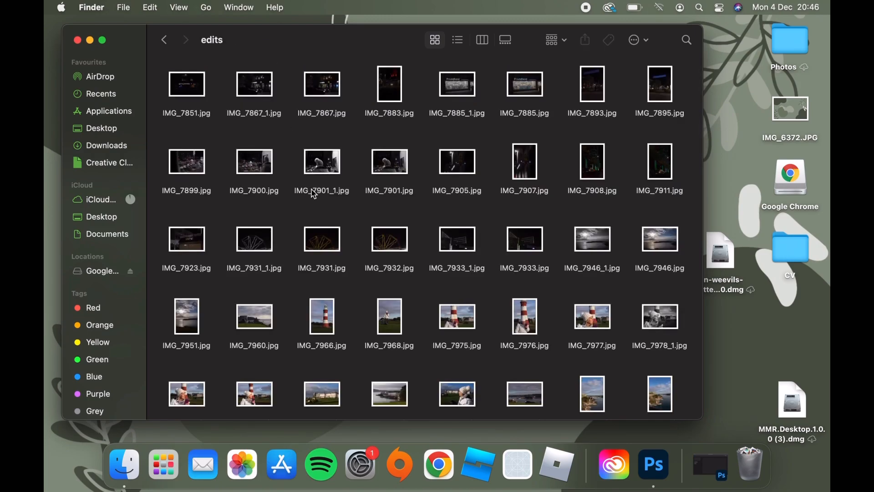
# Look through the edits folder to check the exported colour and black-and-white JPEGs
pyautogui.scroll(-5, 314, 195)
pyautogui.scroll(-15, 314, 195)
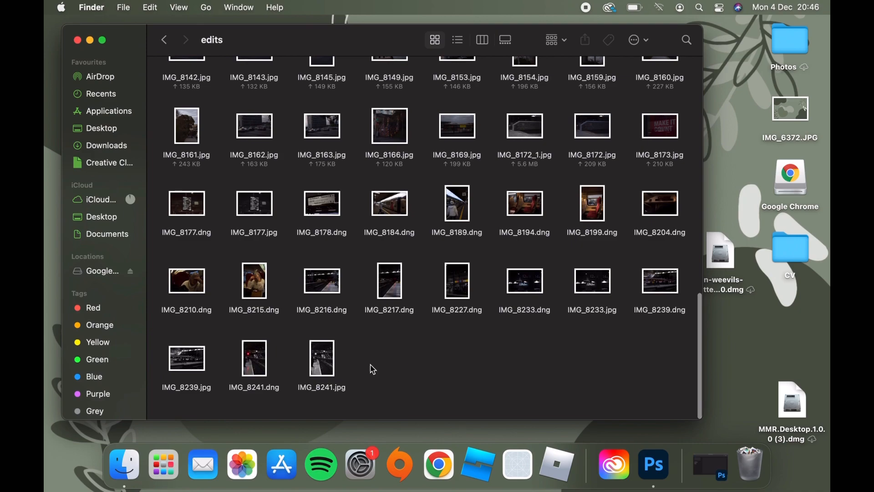
pyautogui.scroll(2, 373, 369)
pyautogui.scroll(5, 374, 369)
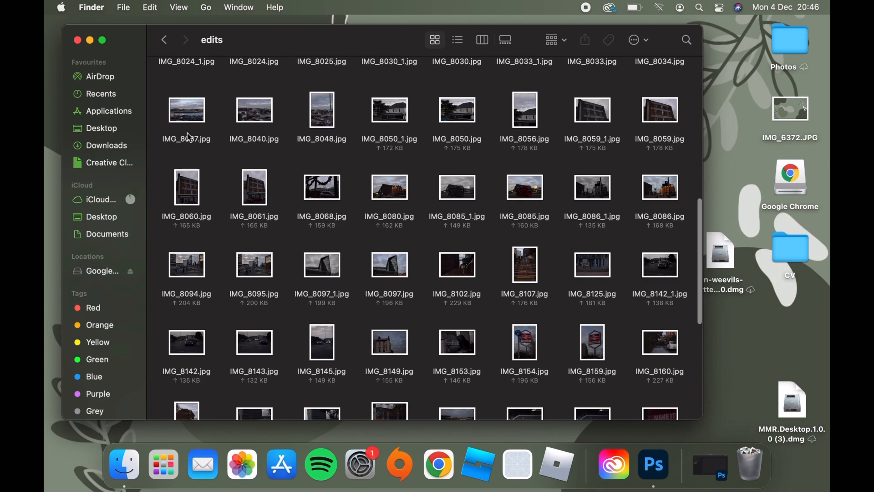
pyautogui.scroll(2, 230, 109)
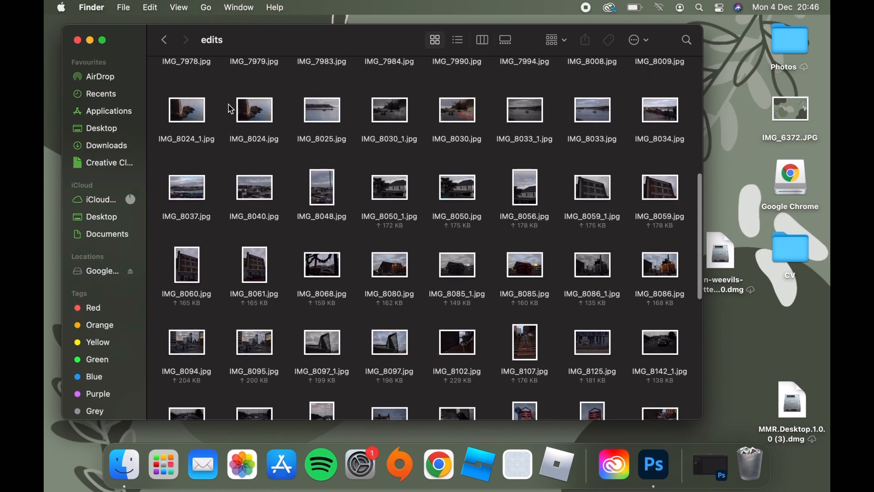
pyautogui.scroll(2, 231, 109)
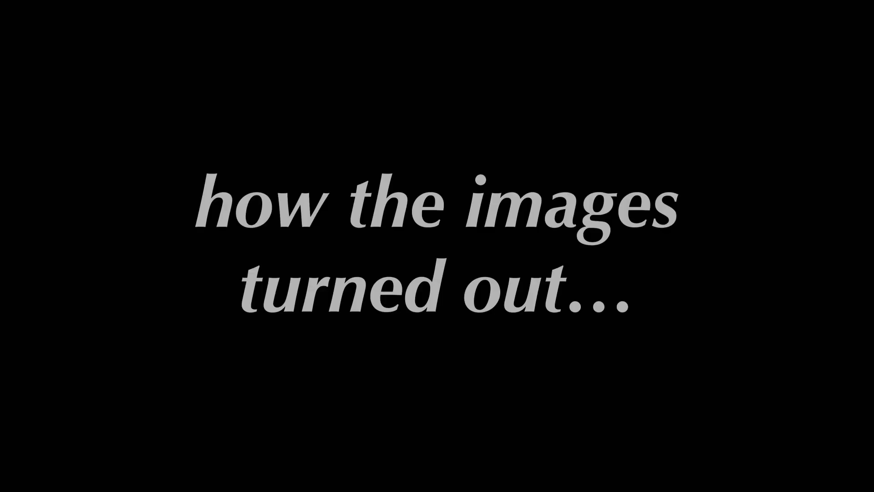